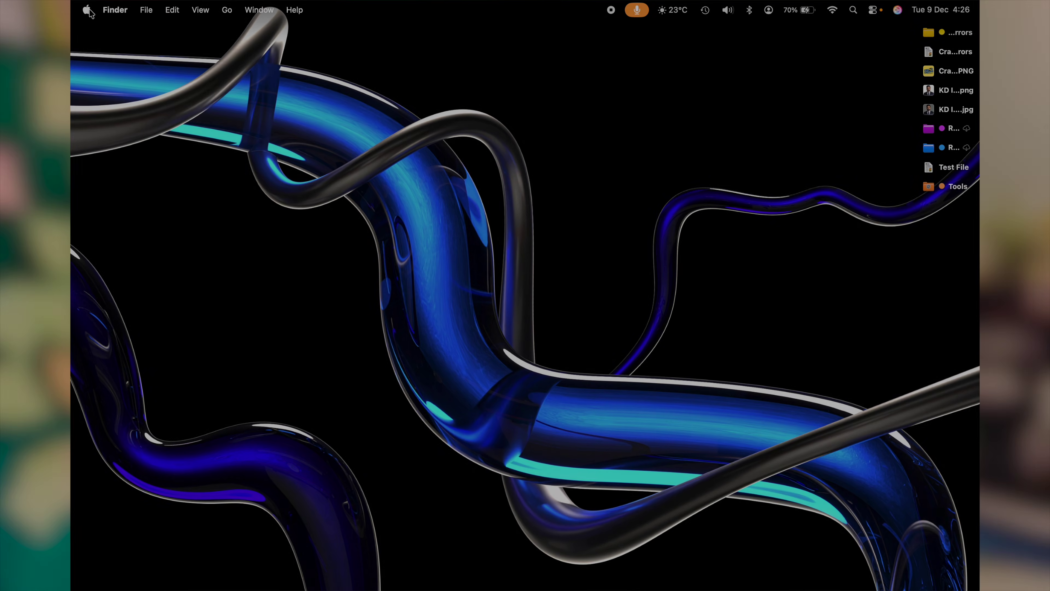
- Open System Settings' Menu Bar pane and show the auto-hide menu bar choices
{"action": "left_click", "coordinate": [88, 10]}
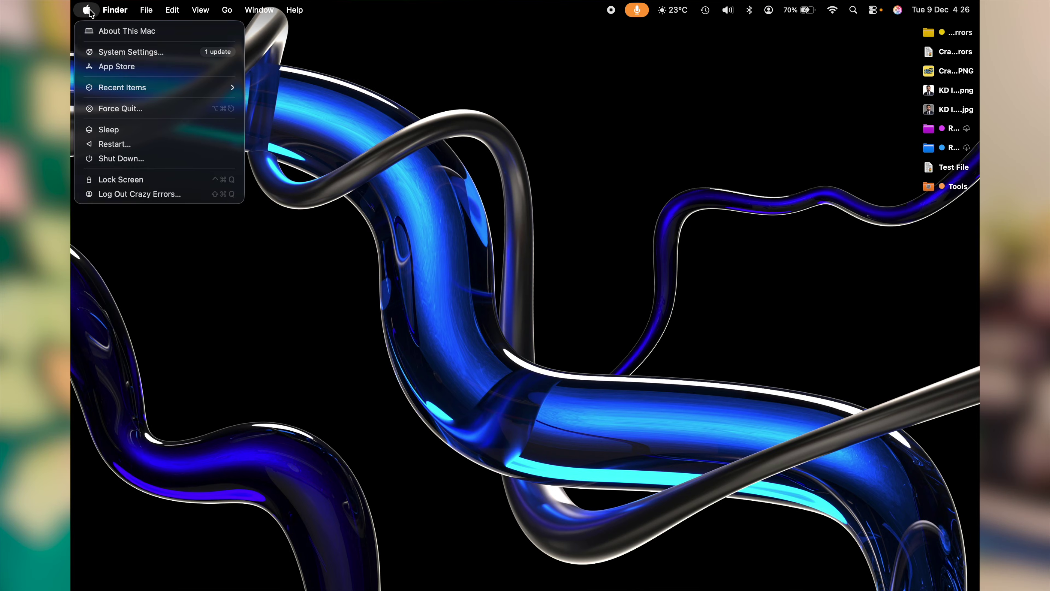
{"action": "left_click", "coordinate": [126, 52]}
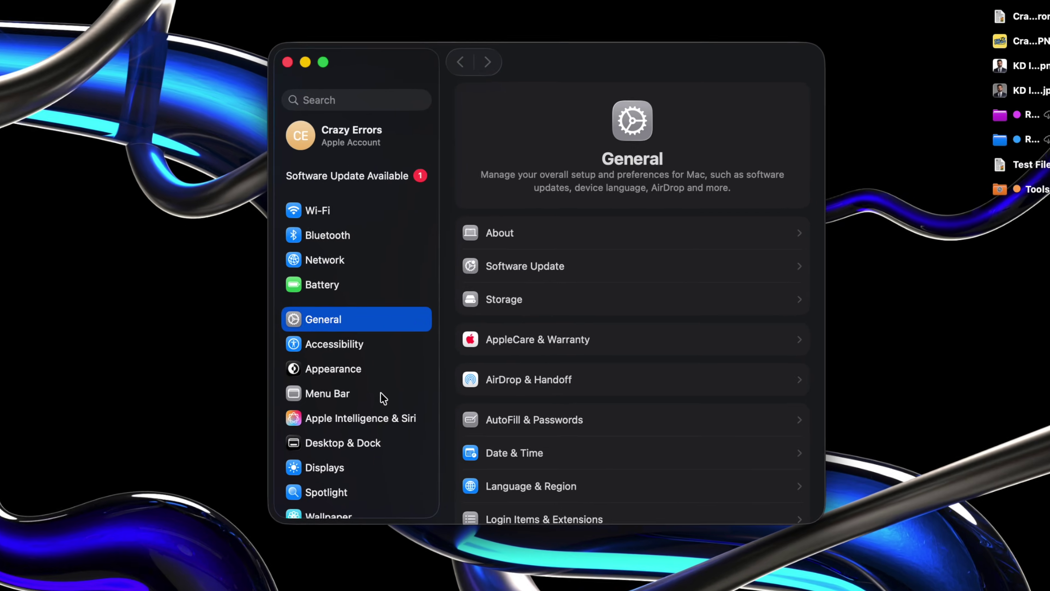
{"action": "scroll", "coordinate": [448, 345], "scroll_direction": "down", "scroll_amount": 3}
{"action": "left_click", "coordinate": [404, 283]}
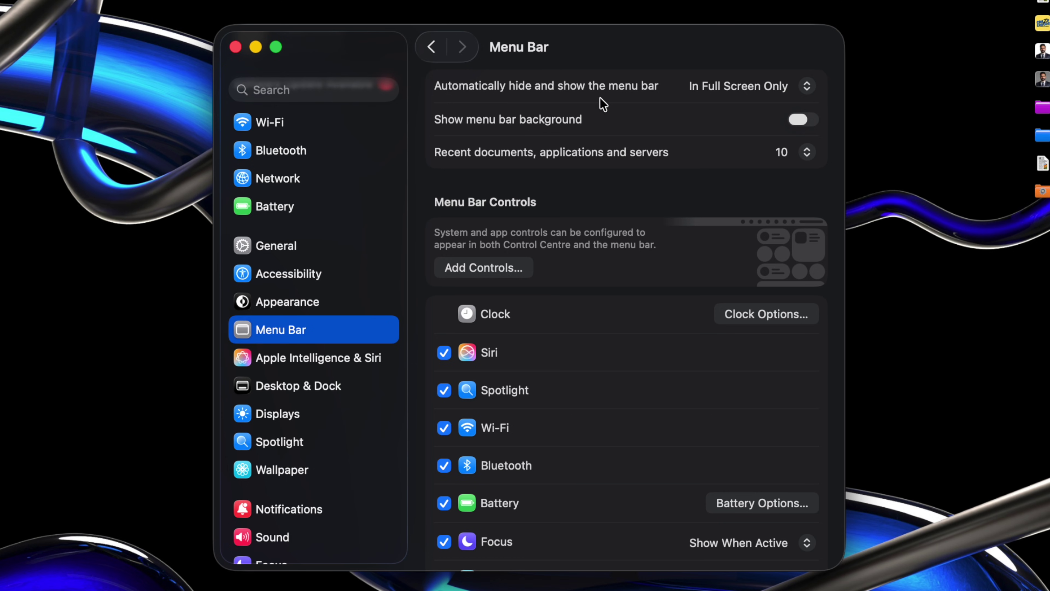
{"action": "left_click", "coordinate": [735, 87]}
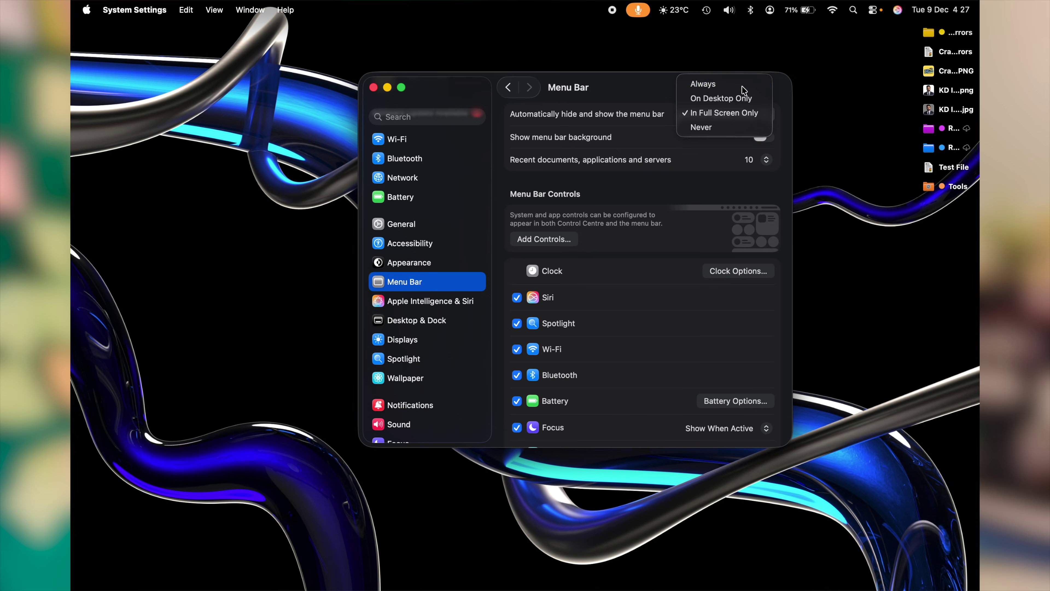
- Set 'Automatically hide and show the menu bar' to Always
{"action": "left_click", "coordinate": [743, 88]}
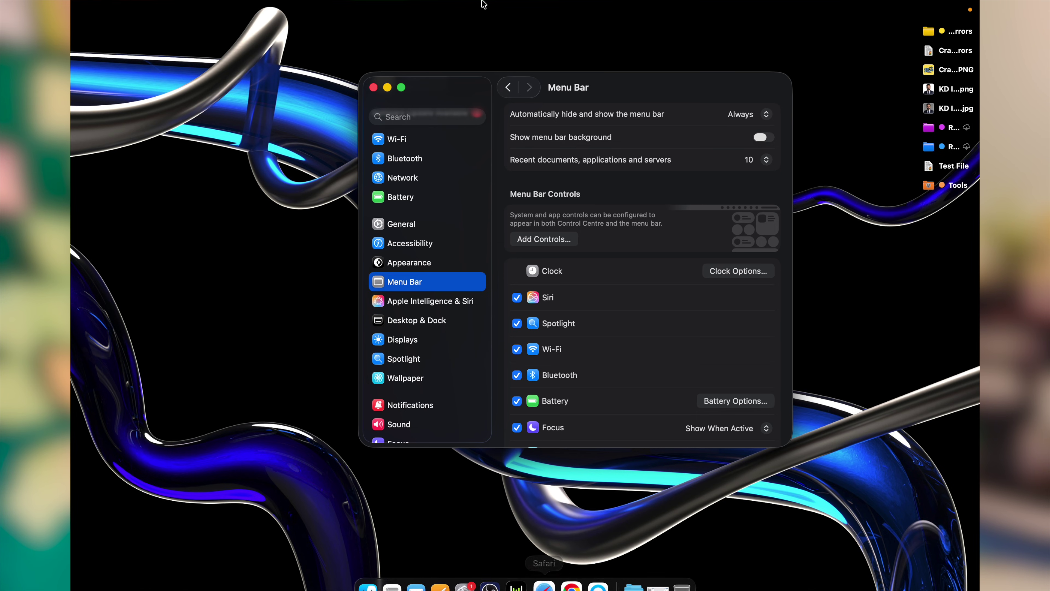
{"action": "mouse_move", "coordinate": [483, 4]}
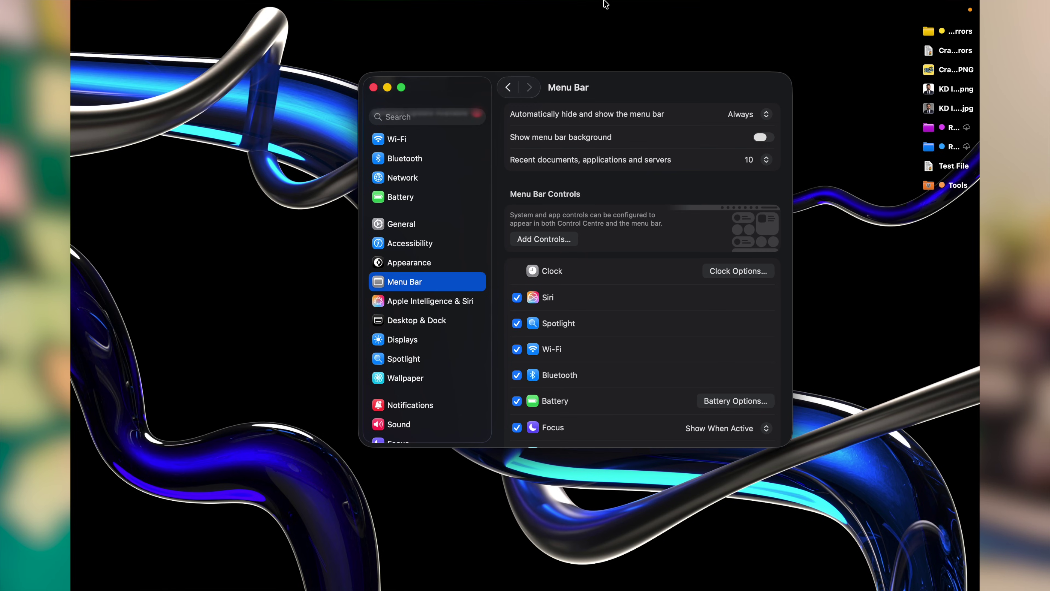
{"action": "mouse_move", "coordinate": [605, 4]}
{"action": "mouse_move", "coordinate": [572, 589]}
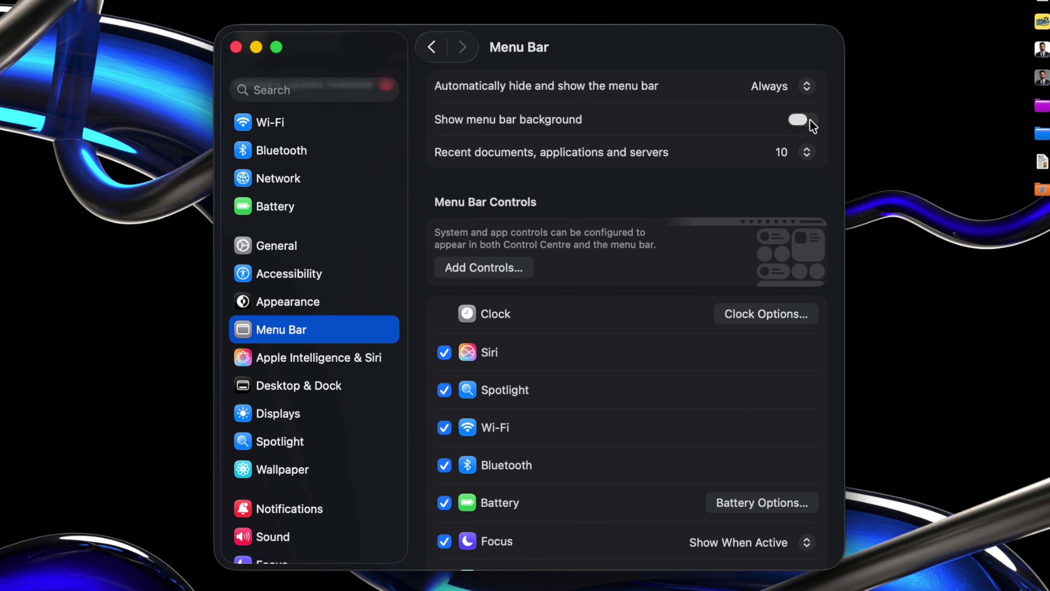
{"action": "left_click", "coordinate": [766, 138]}
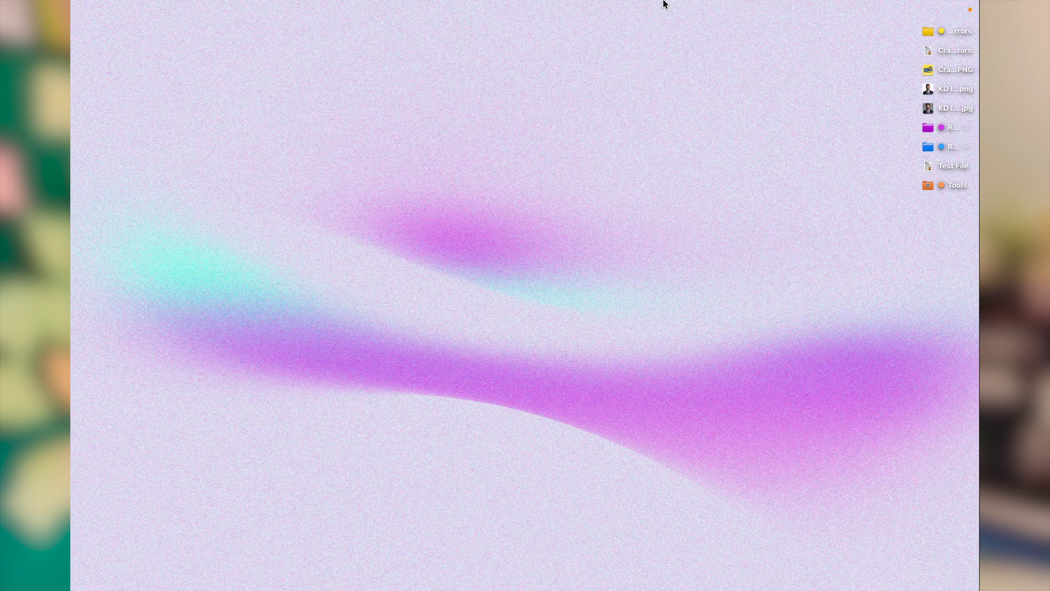
{"action": "mouse_move", "coordinate": [664, 3]}
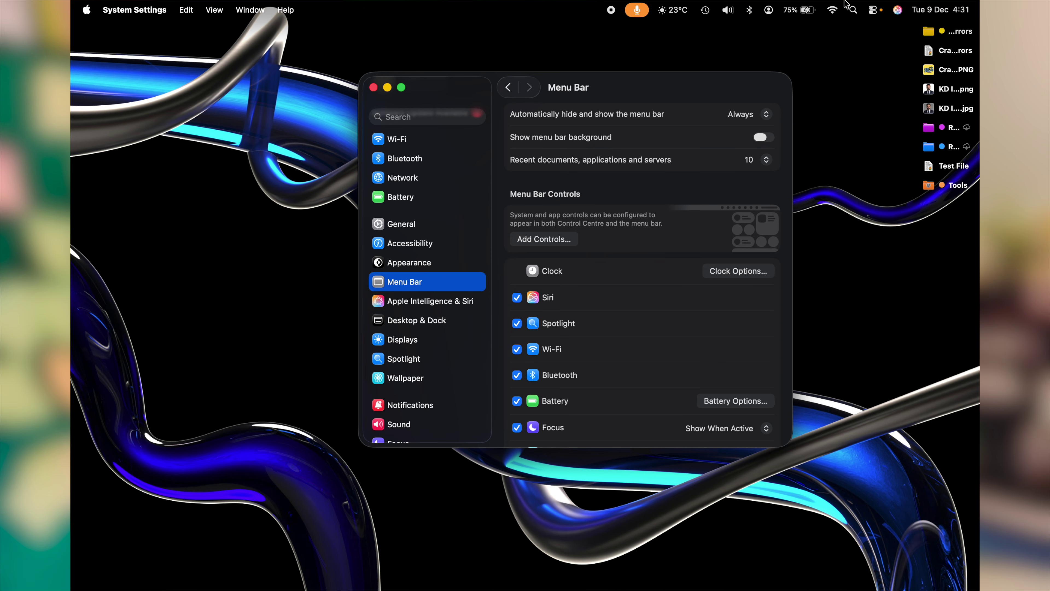
- In Menu Bar Controls, set the Sound item to Show When Active
{"action": "scroll", "coordinate": [624, 330], "scroll_direction": "down", "scroll_amount": 2}
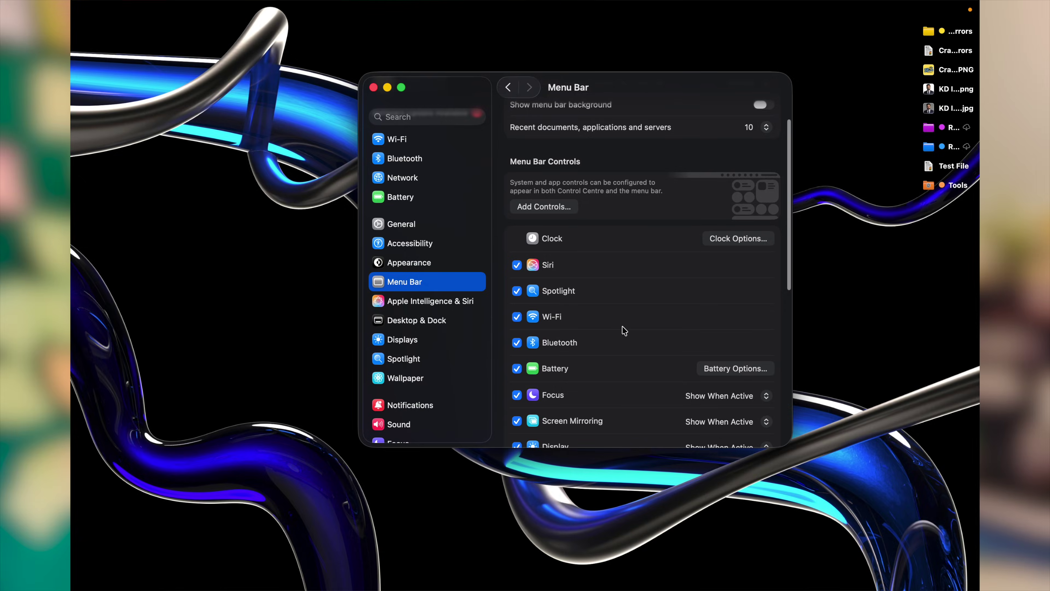
{"action": "scroll", "coordinate": [623, 327], "scroll_direction": "down", "scroll_amount": 5}
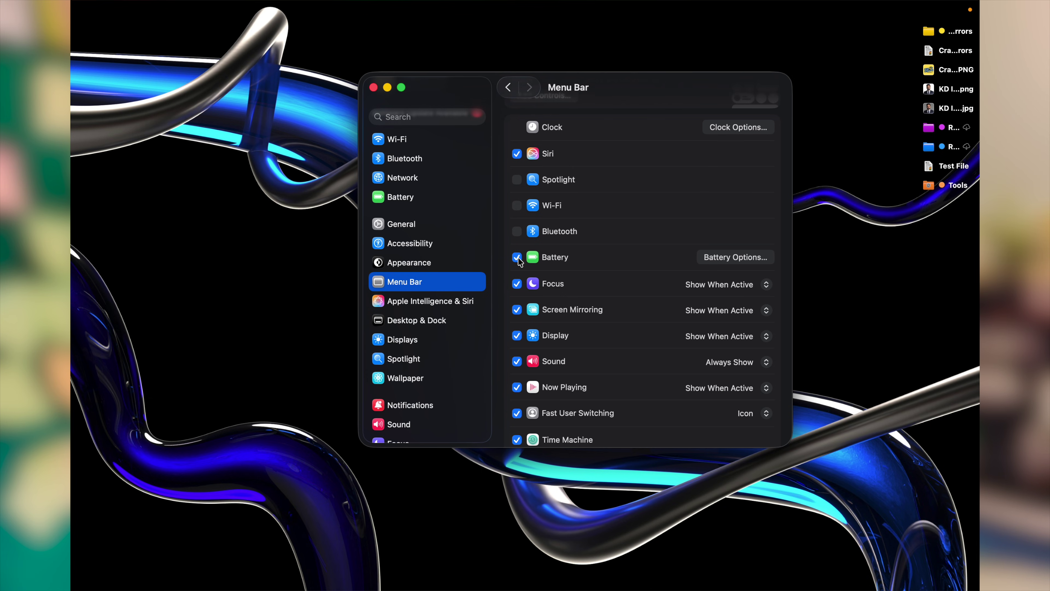
{"action": "scroll", "coordinate": [572, 261], "scroll_direction": "down", "scroll_amount": 3}
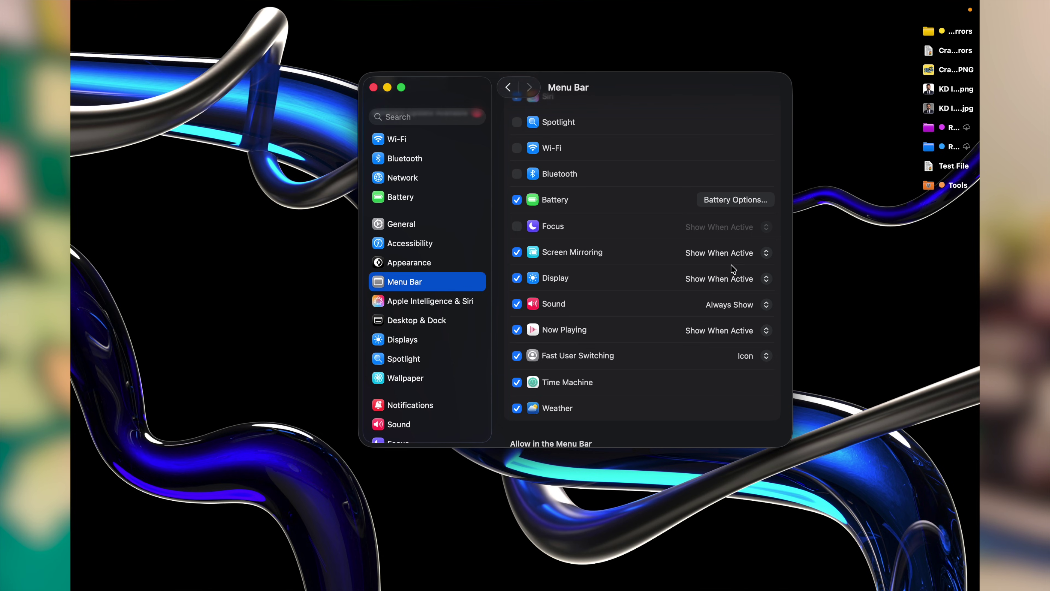
{"action": "scroll", "coordinate": [637, 260], "scroll_direction": "down", "scroll_amount": 2}
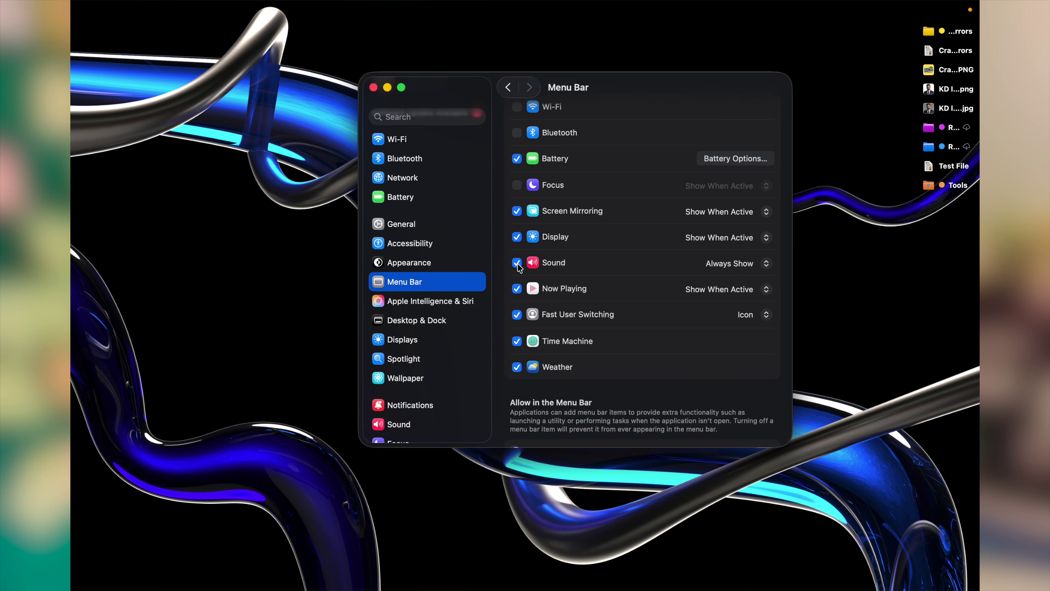
{"action": "left_click", "coordinate": [736, 265]}
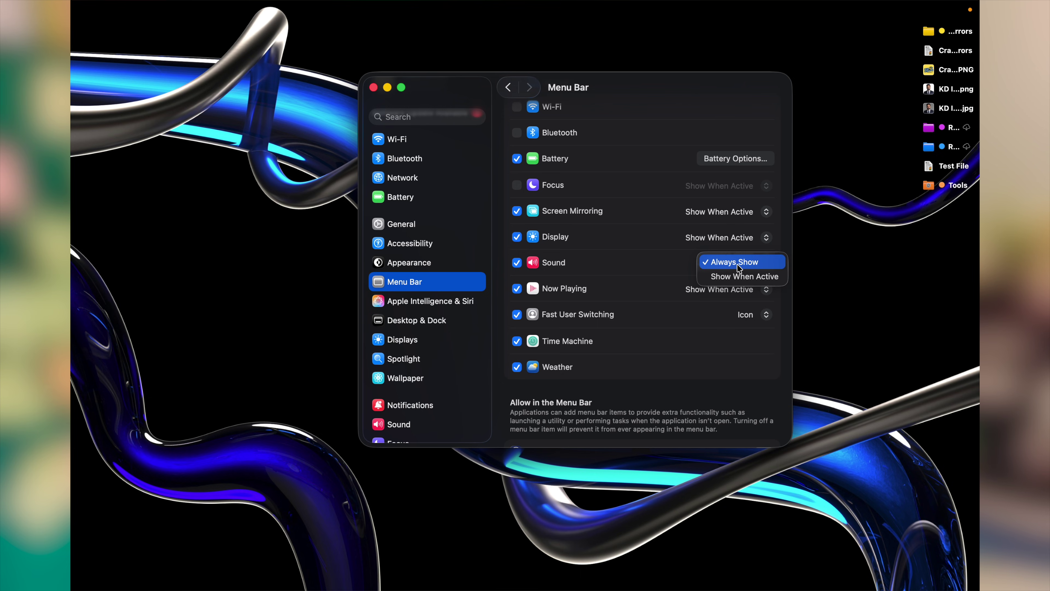
{"action": "left_click", "coordinate": [744, 277]}
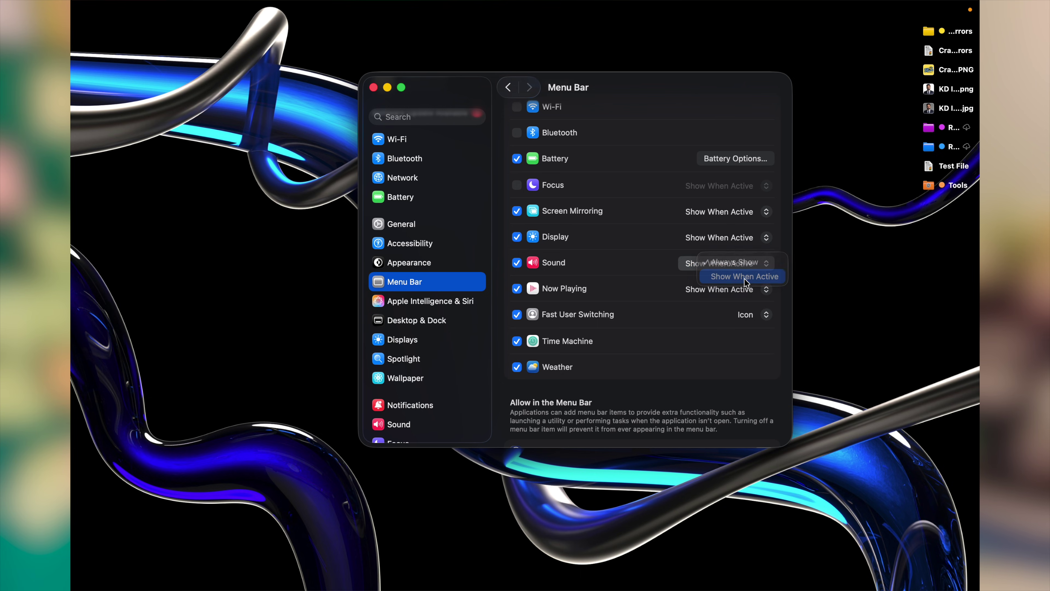
{"action": "scroll", "coordinate": [580, 298], "scroll_direction": "down", "scroll_amount": 2}
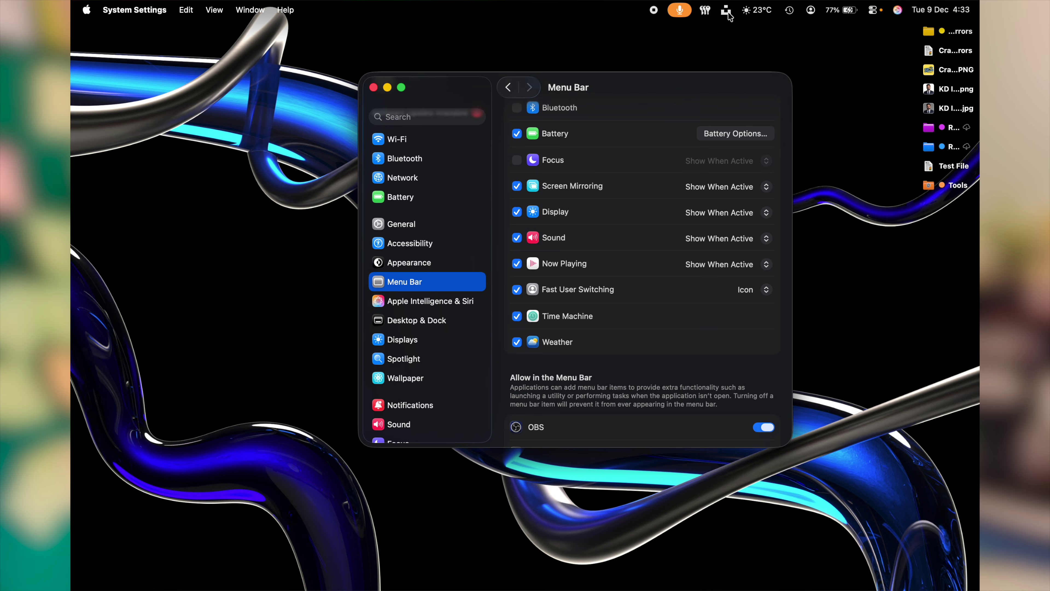
- Open and then dismiss the Fast User Switching users list in the menu bar
{"action": "left_click", "coordinate": [811, 10]}
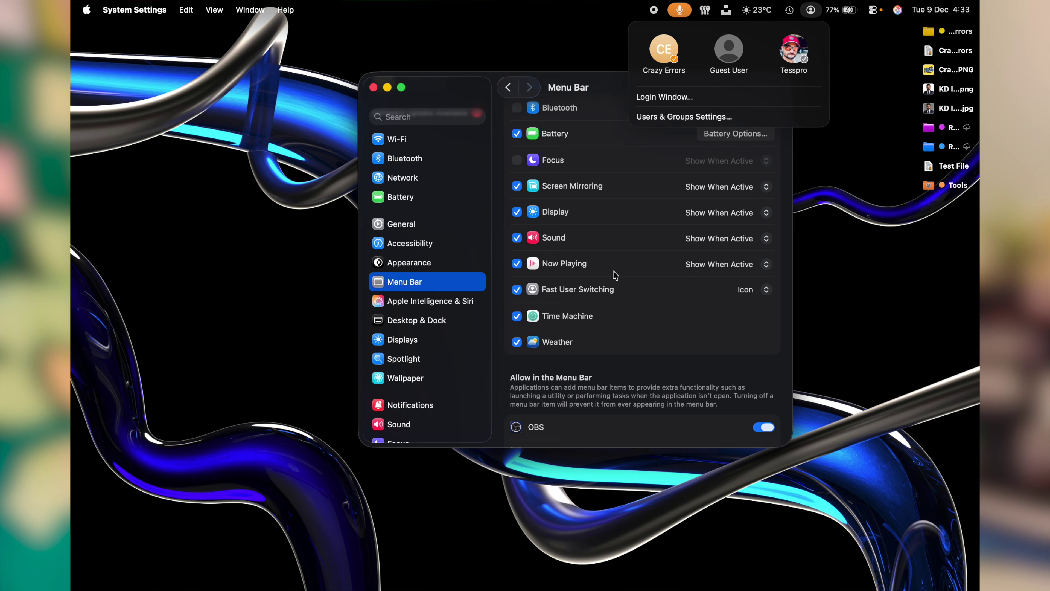
{"action": "left_click", "coordinate": [506, 289]}
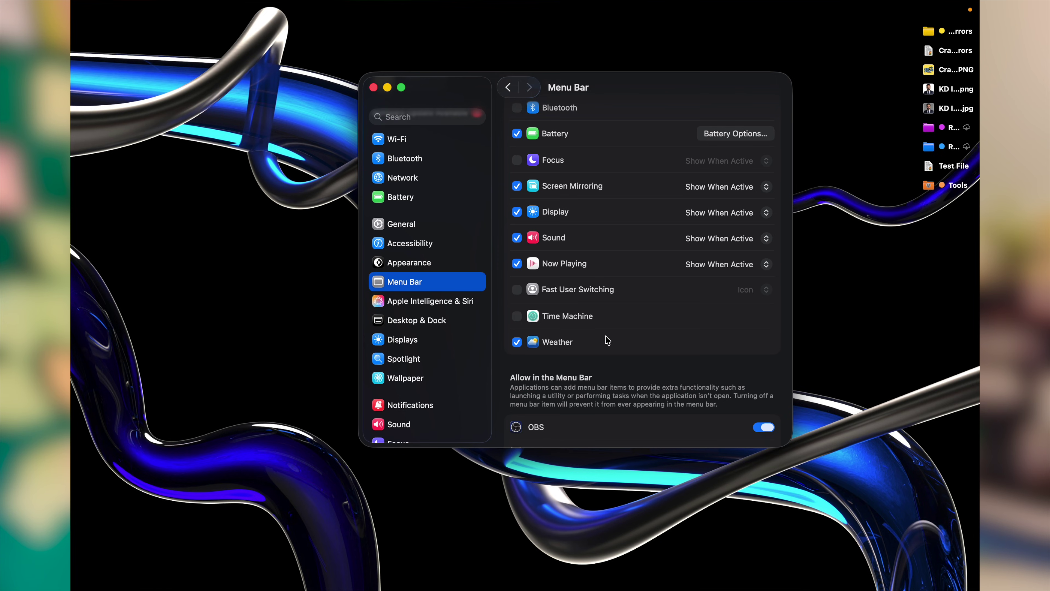
- Scroll through the Menu Bar pane to review the 'Allow in the Menu Bar' app toggles
{"action": "scroll", "coordinate": [574, 326], "scroll_direction": "up", "scroll_amount": 2}
{"action": "scroll", "coordinate": [570, 325], "scroll_direction": "down", "scroll_amount": 6}
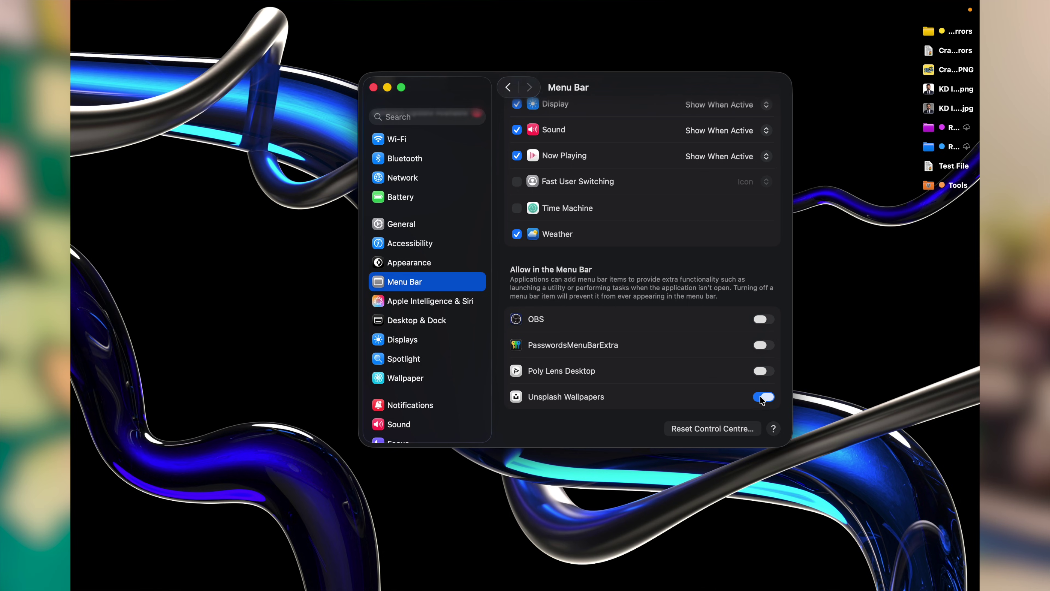
{"action": "scroll", "coordinate": [720, 331], "scroll_direction": "up", "scroll_amount": 2}
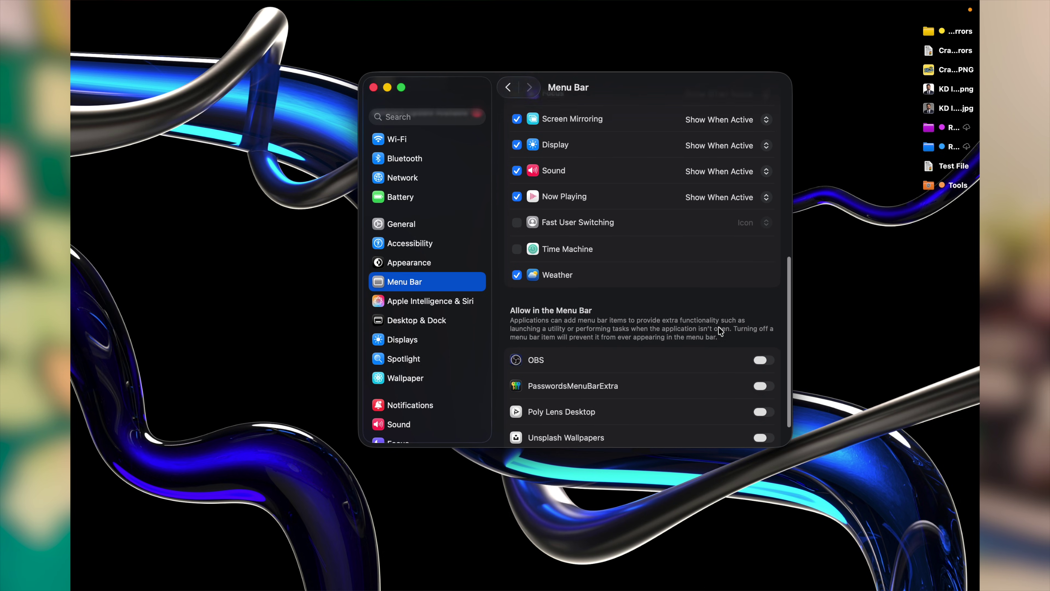
{"action": "scroll", "coordinate": [721, 331], "scroll_direction": "down", "scroll_amount": 2}
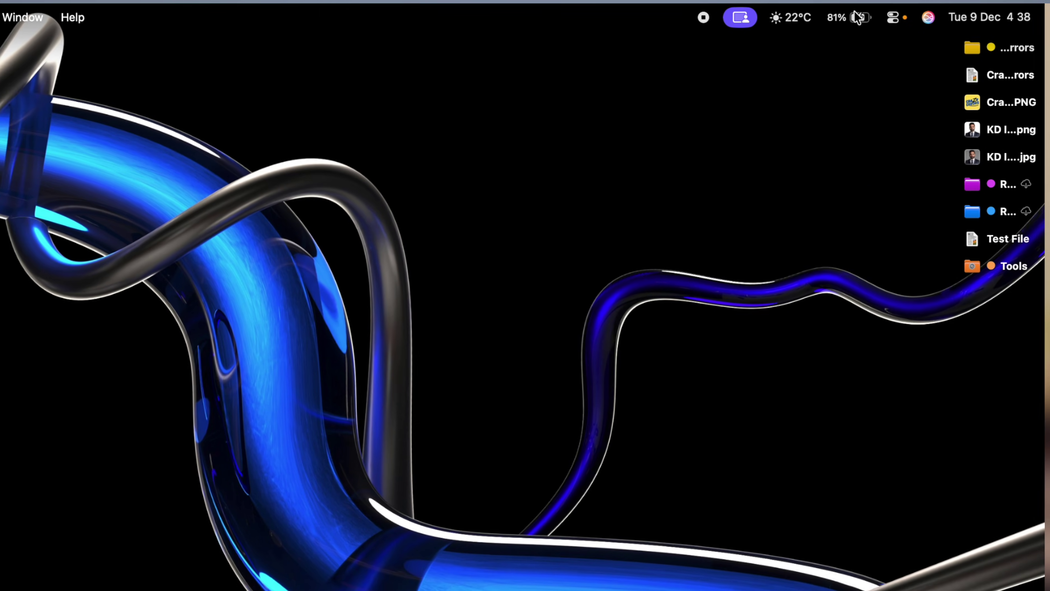
- Open the battery menu to see which apps are using significant energy
{"action": "left_click", "coordinate": [858, 18]}
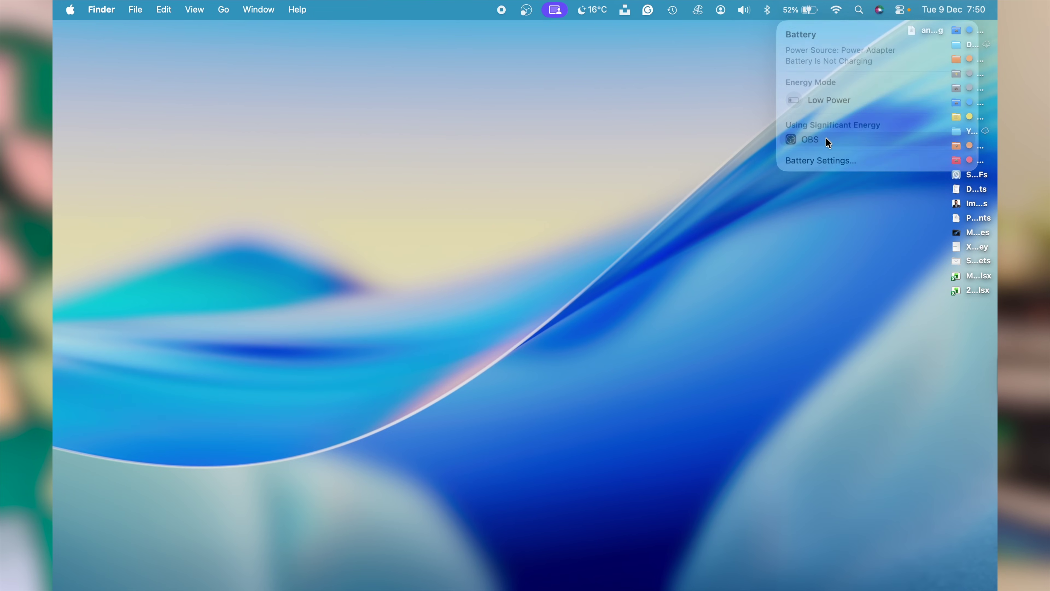
- Open OBS from the battery menu in Activity Monitor and quit the OBS Studio process
{"action": "left_click", "coordinate": [827, 141]}
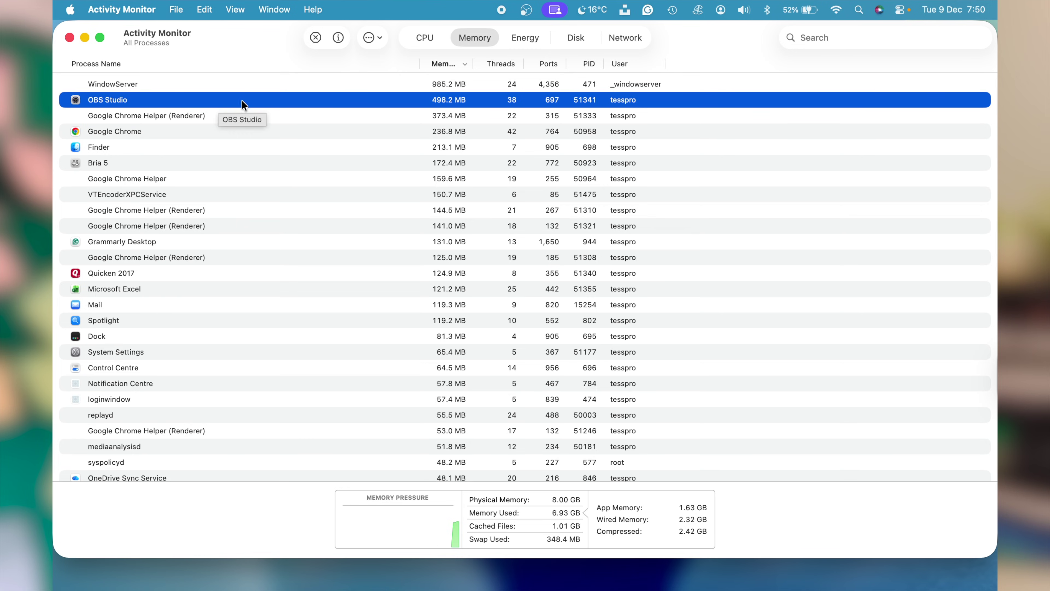
{"action": "left_click", "coordinate": [316, 37]}
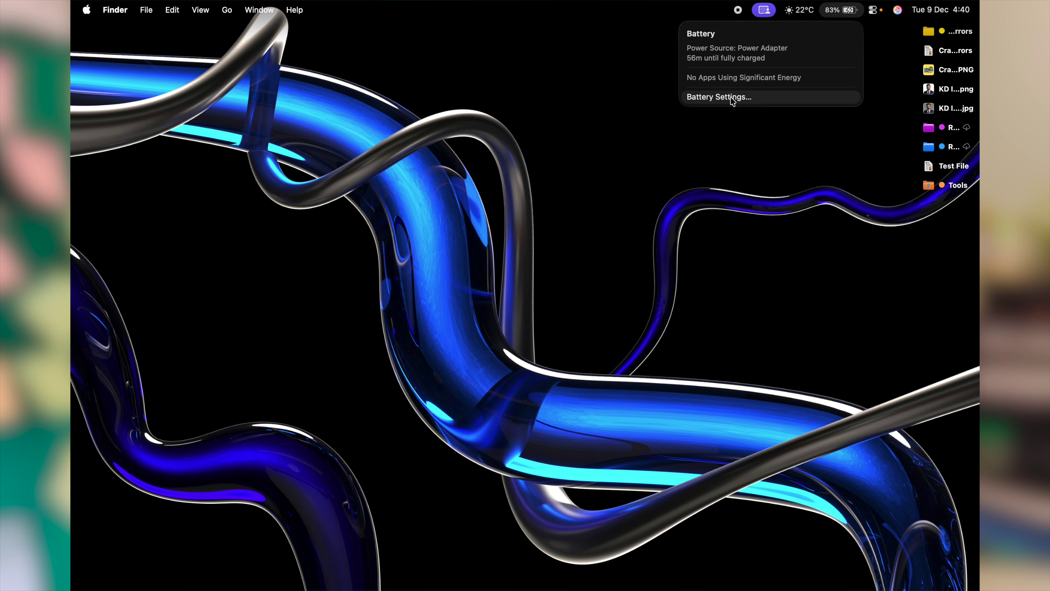
- Open Battery Settings from the battery menu and bring up its Options…
{"action": "left_click", "coordinate": [721, 98]}
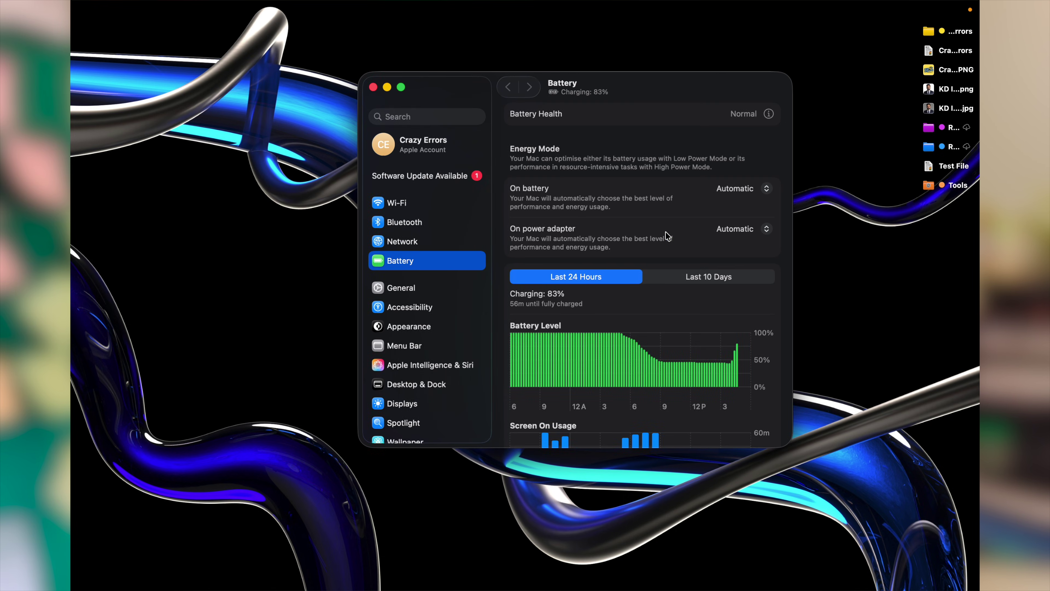
{"action": "scroll", "coordinate": [664, 327], "scroll_direction": "down", "scroll_amount": 3}
{"action": "scroll", "coordinate": [663, 329], "scroll_direction": "up", "scroll_amount": 3}
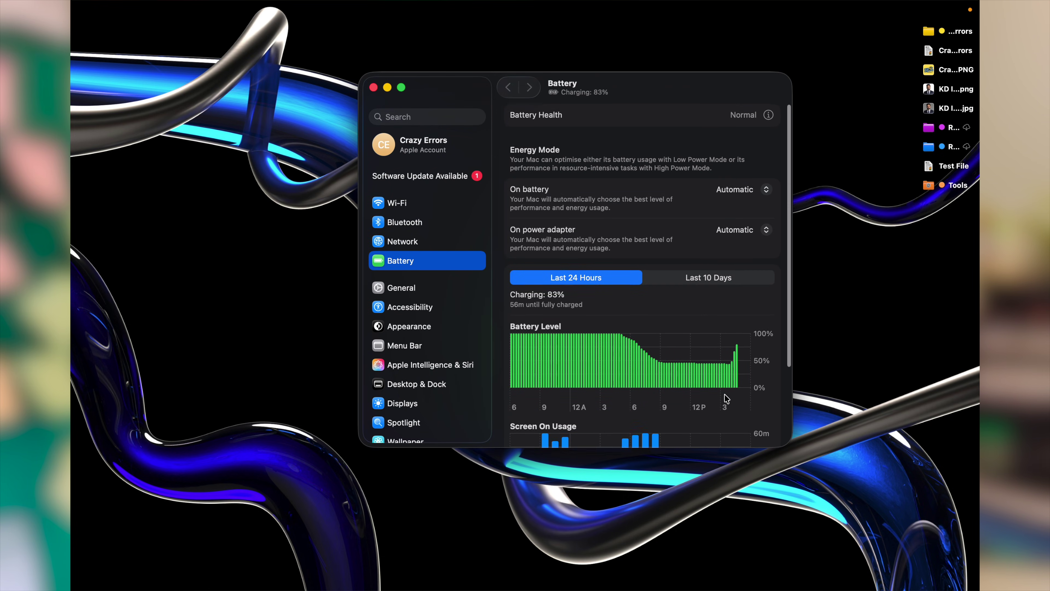
{"action": "scroll", "coordinate": [703, 364], "scroll_direction": "down", "scroll_amount": 3}
{"action": "left_click", "coordinate": [732, 430]}
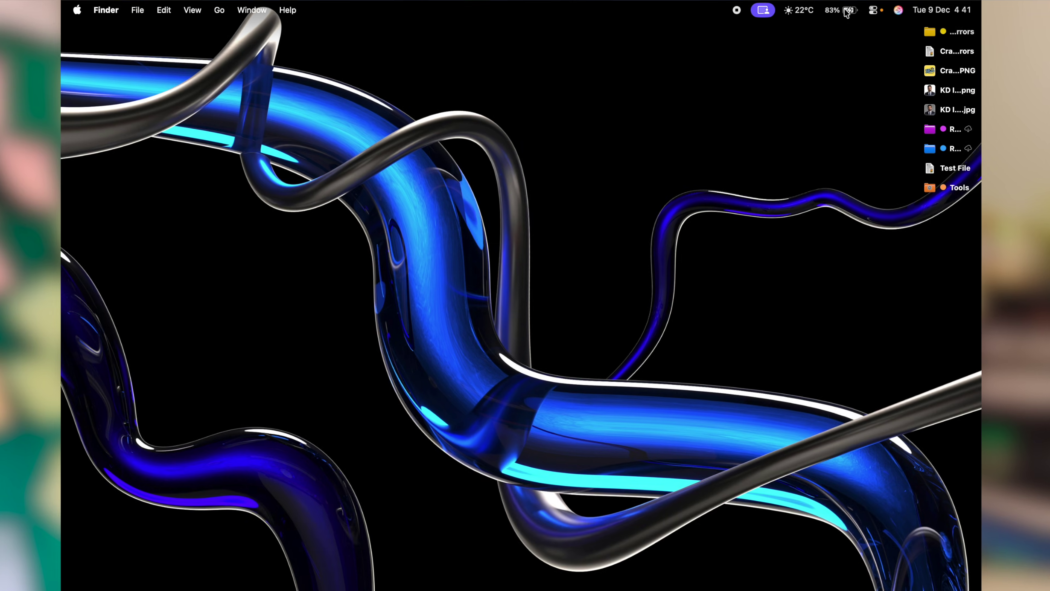
- Untick Show Percentage in the battery icon's quick options, then reopen them
{"action": "left_click", "coordinate": [870, 11], "text": "ctrl"}
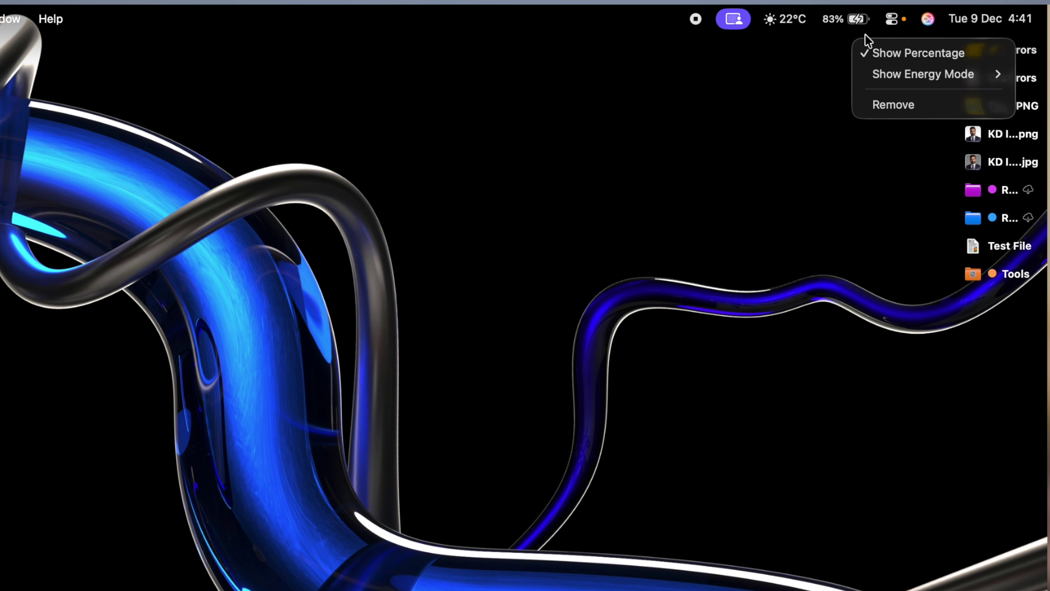
{"action": "left_click", "coordinate": [898, 54]}
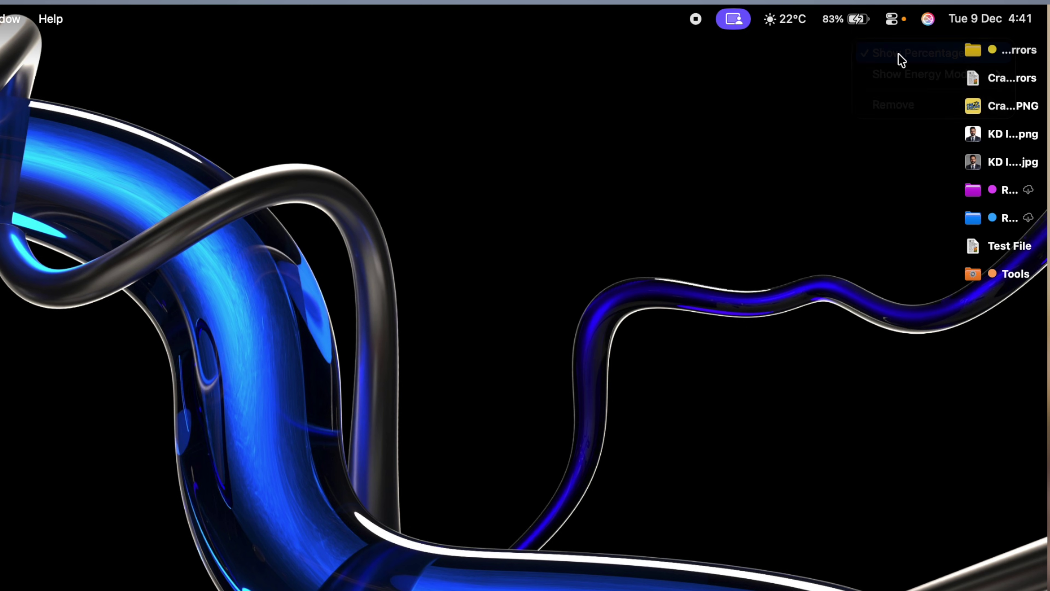
{"action": "left_click", "coordinate": [857, 21], "text": "ctrl"}
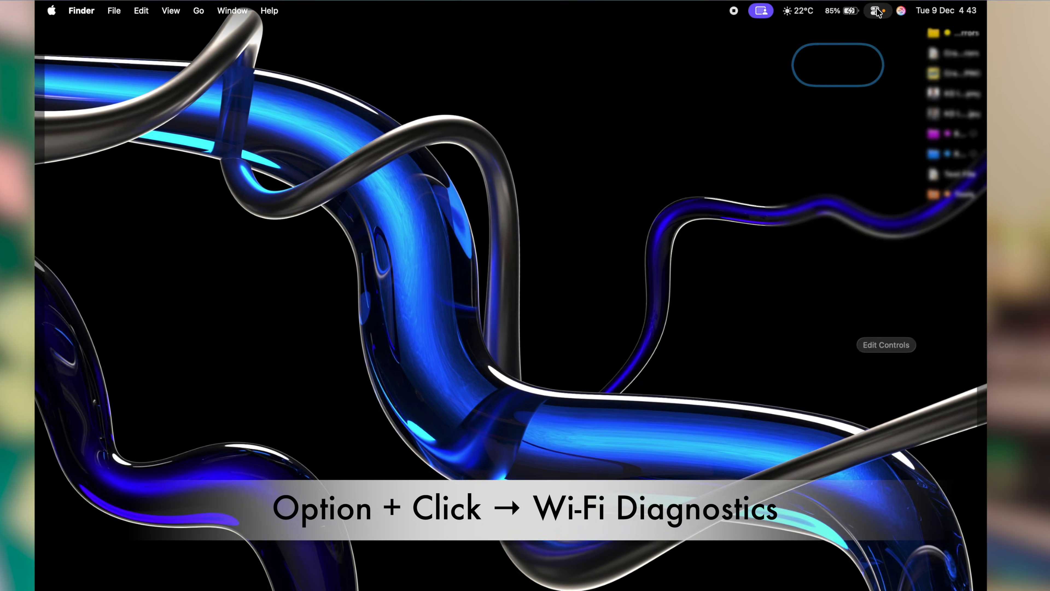
{"action": "left_click", "coordinate": [849, 68], "text": "alt"}
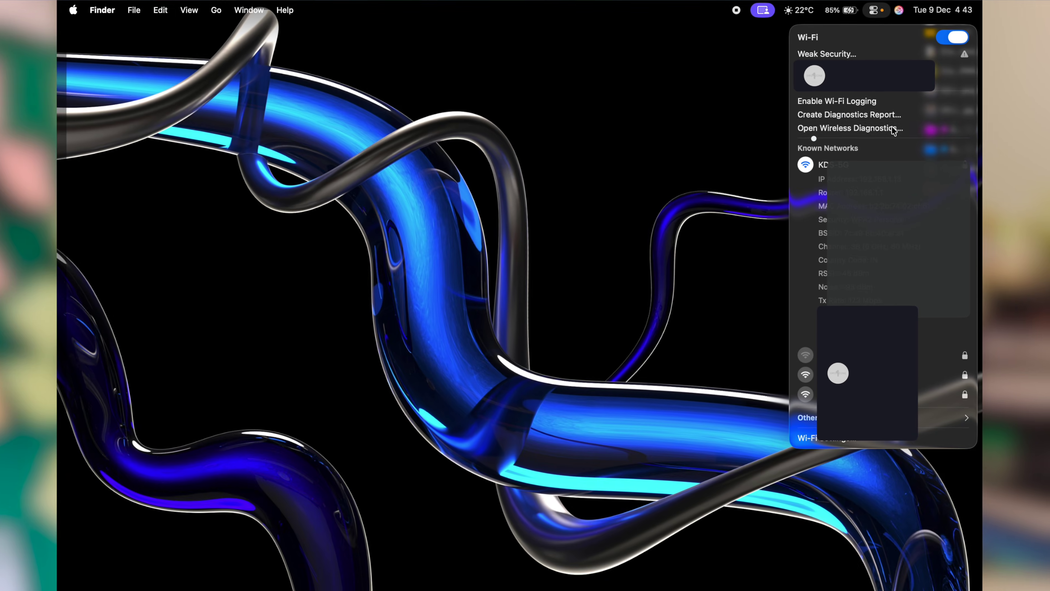
{"action": "left_click", "coordinate": [893, 188]}
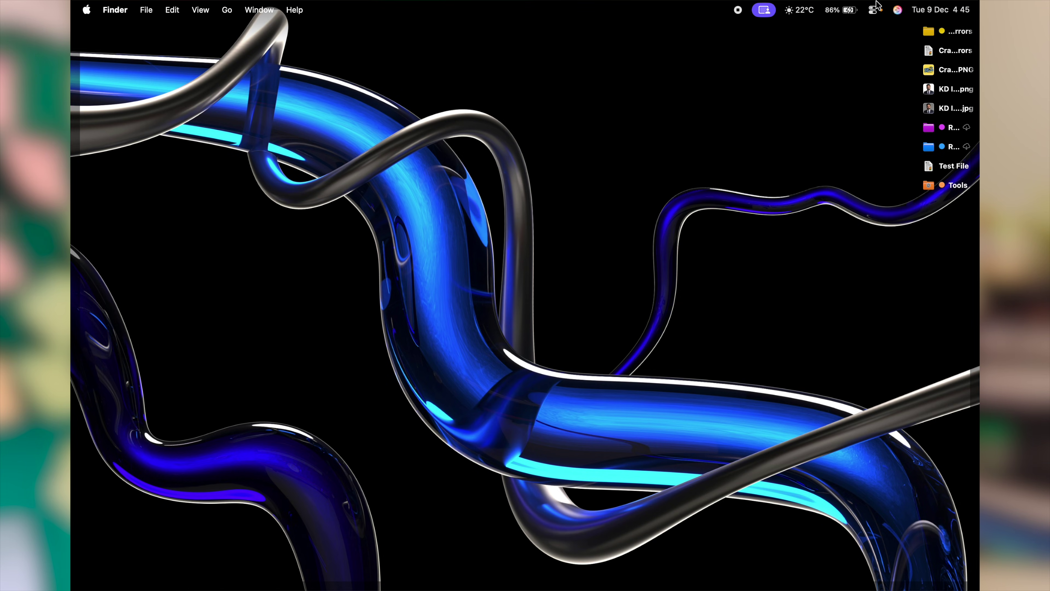
- Edit Control Centre controls, removing the Quick Note and Recognise Music tiles
{"action": "left_click", "coordinate": [875, 10]}
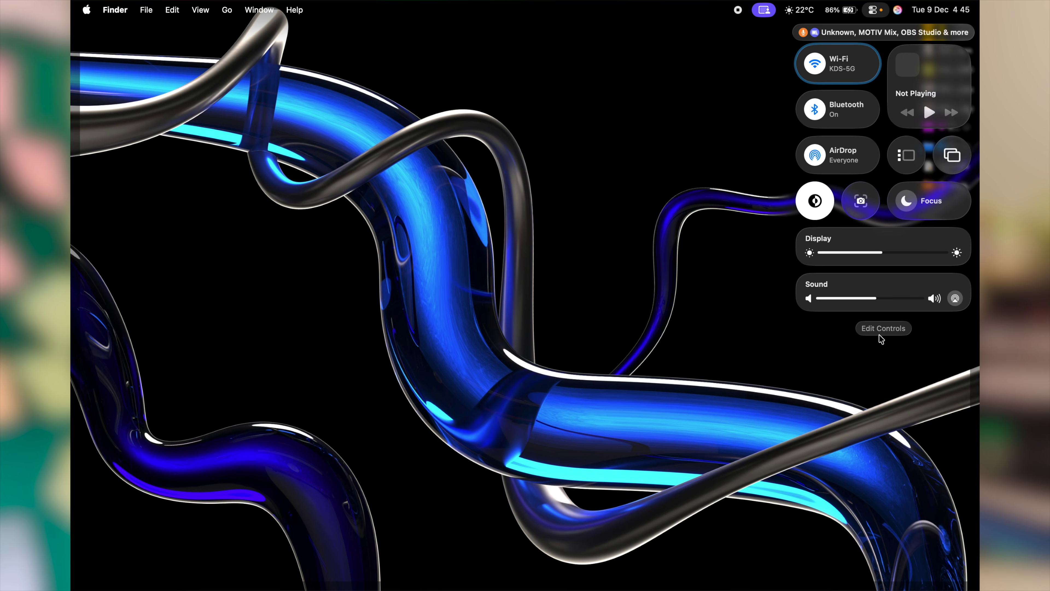
{"action": "left_click", "coordinate": [886, 330]}
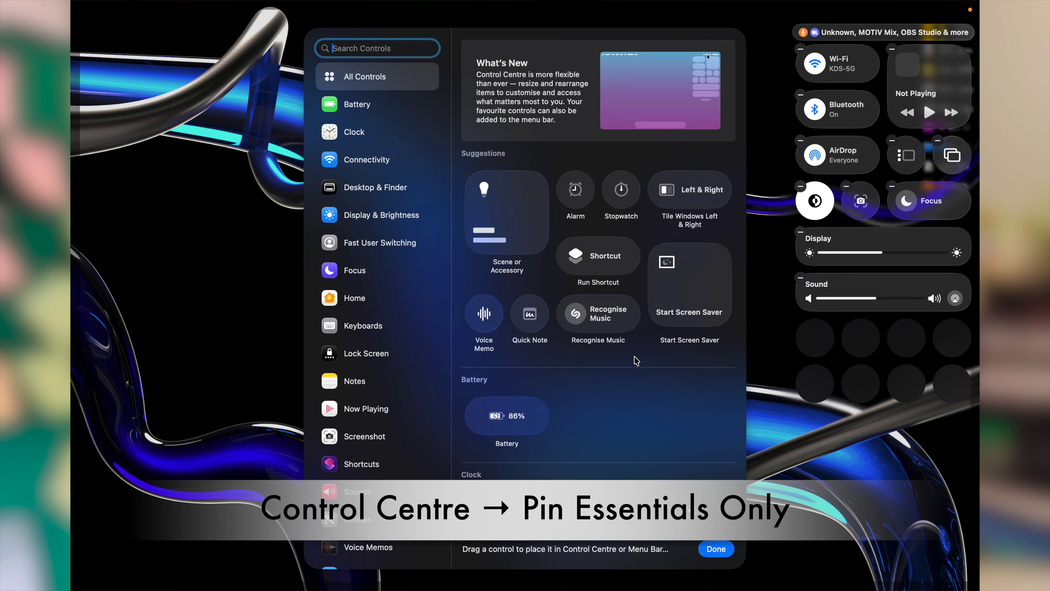
{"action": "mouse_move", "coordinate": [536, 323]}
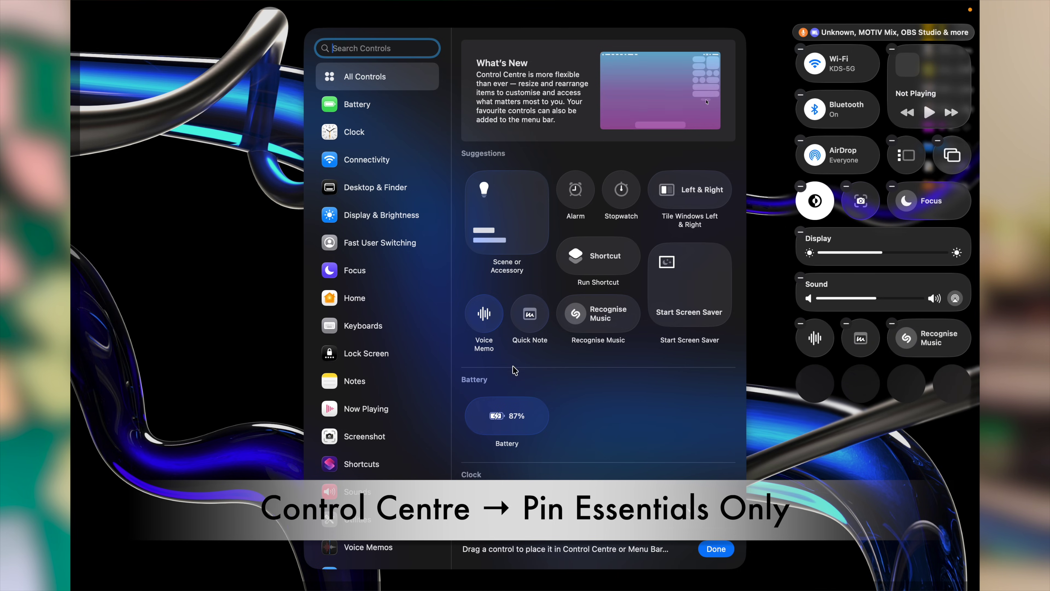
{"action": "left_click", "coordinate": [844, 395]}
{"action": "key", "text": "Delete"}
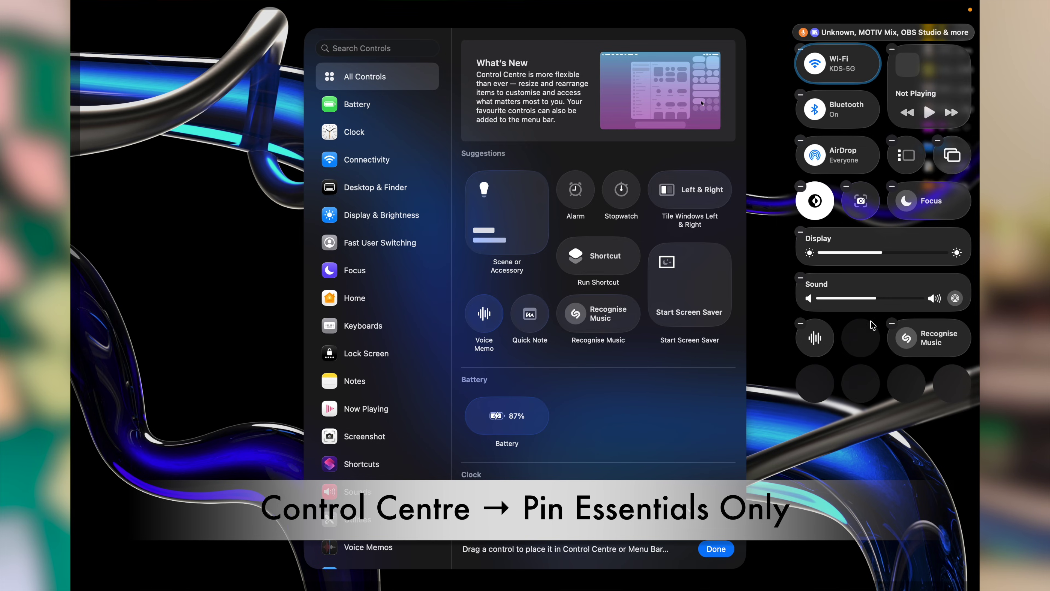
{"action": "left_click", "coordinate": [891, 325]}
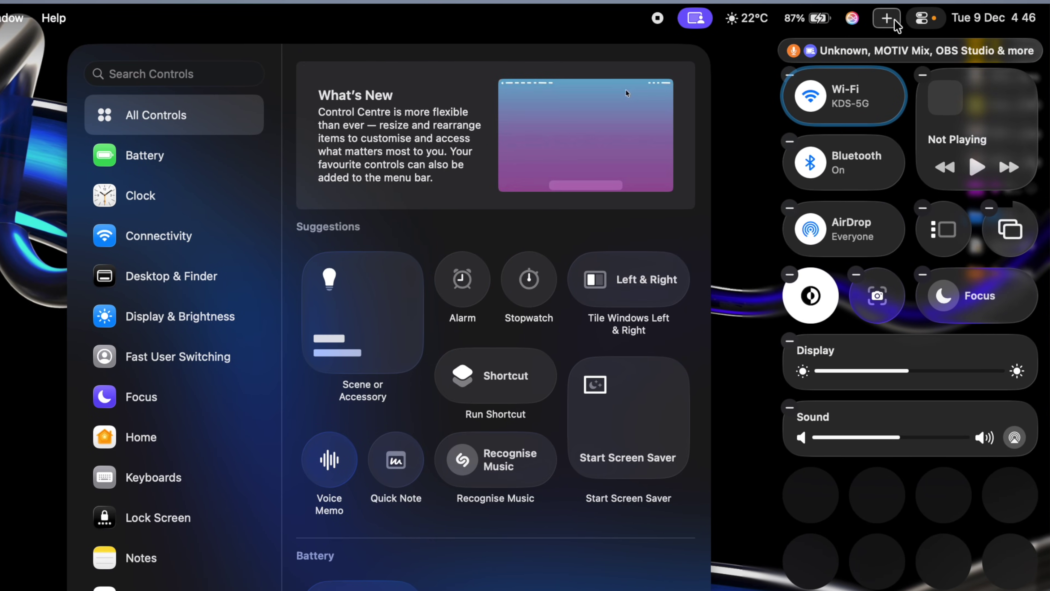
- Add a music-note menu-bar control holding Recognise Music and the Sound slider from Sounds
{"action": "left_click", "coordinate": [892, 21]}
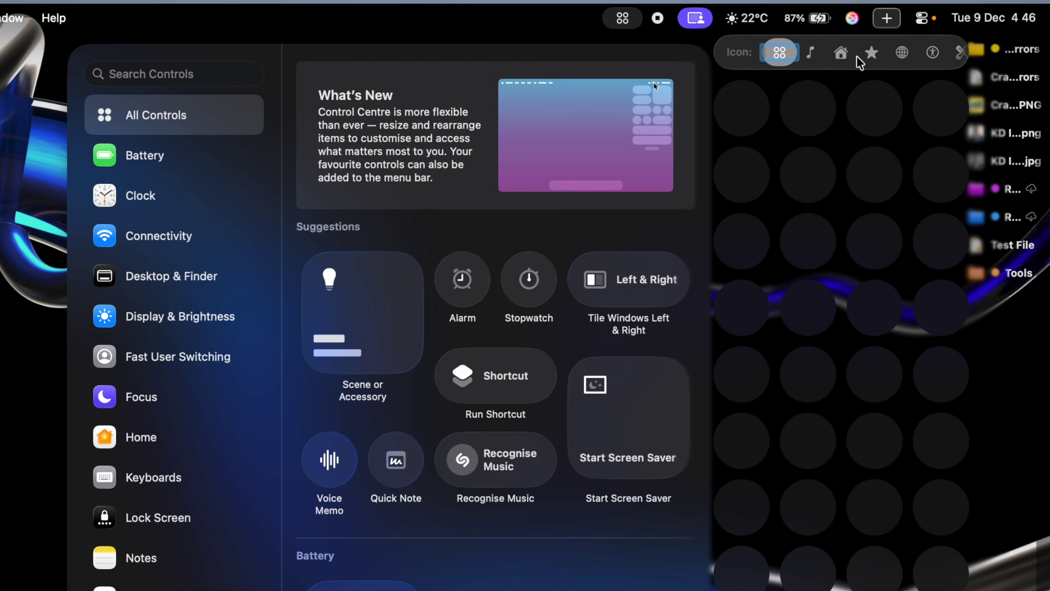
{"action": "left_click", "coordinate": [811, 52]}
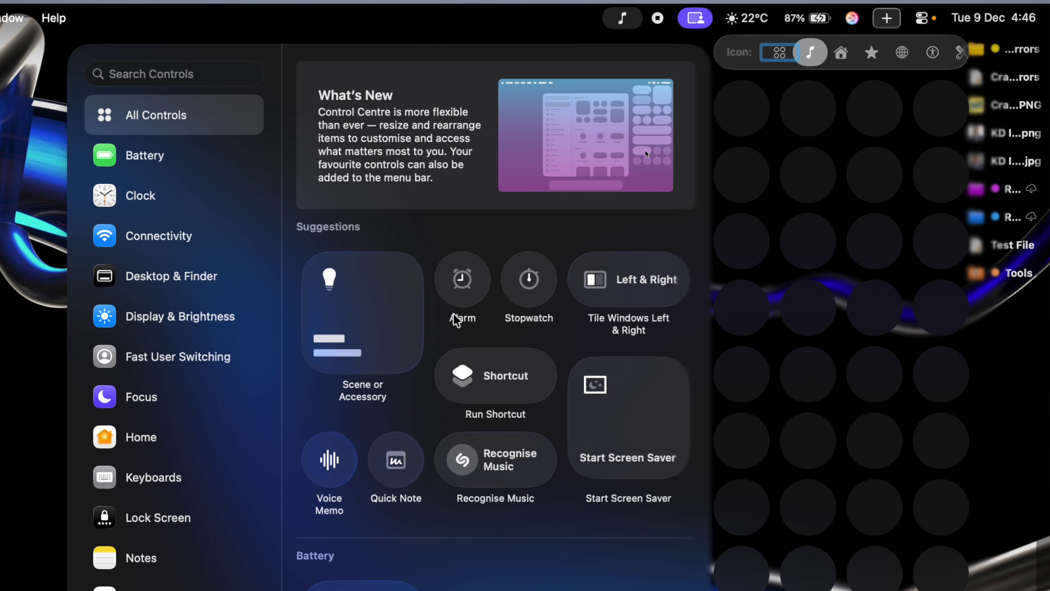
{"action": "scroll", "coordinate": [234, 514], "scroll_direction": "down", "scroll_amount": 5}
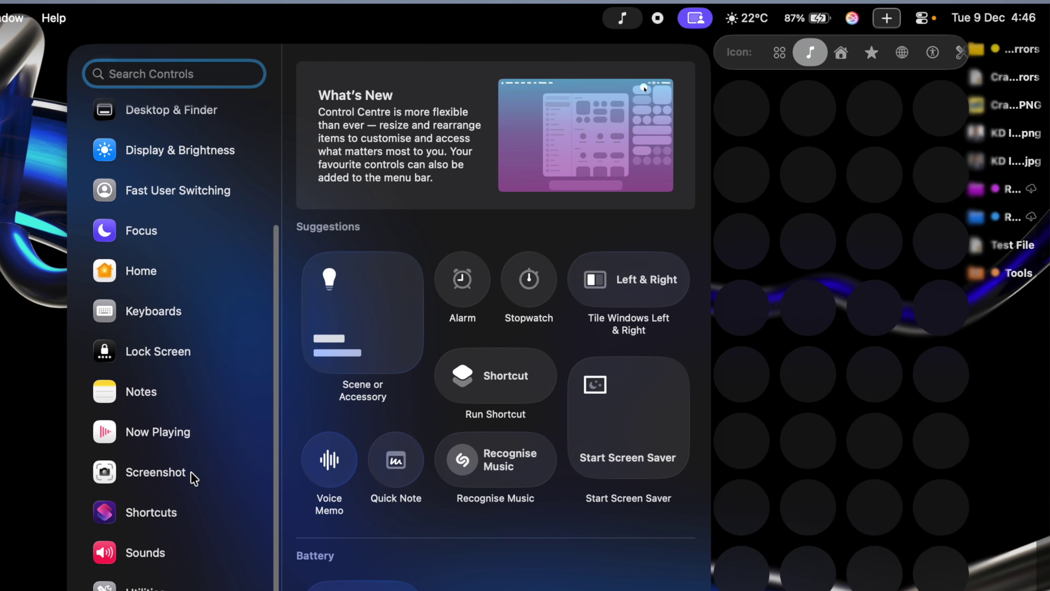
{"action": "left_click", "coordinate": [152, 543]}
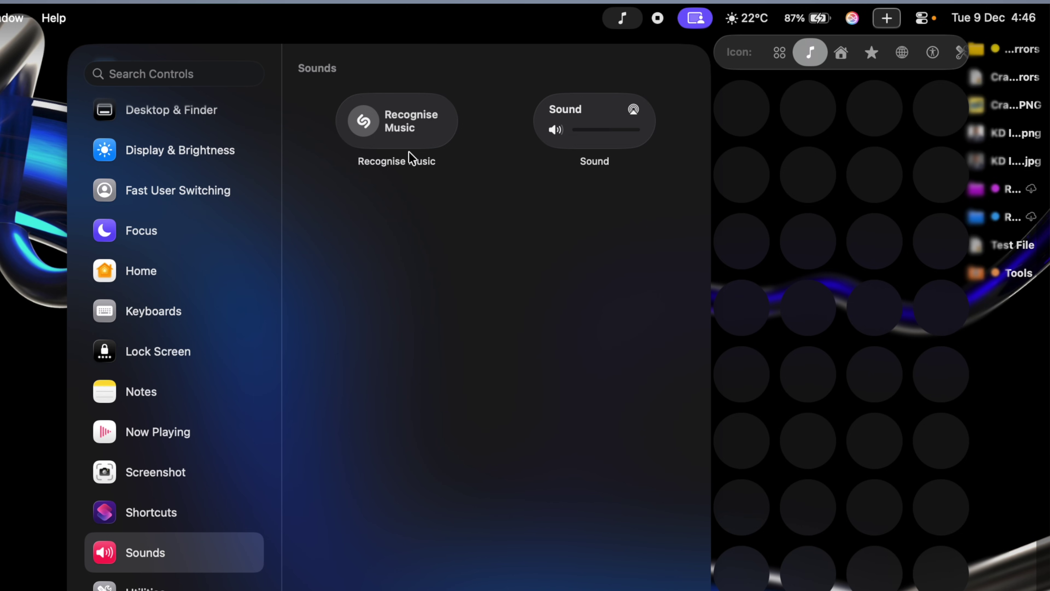
{"action": "left_click_drag", "start_coordinate": [395, 140], "coordinate": [777, 115]}
{"action": "left_click_drag", "start_coordinate": [612, 124], "coordinate": [886, 130]}
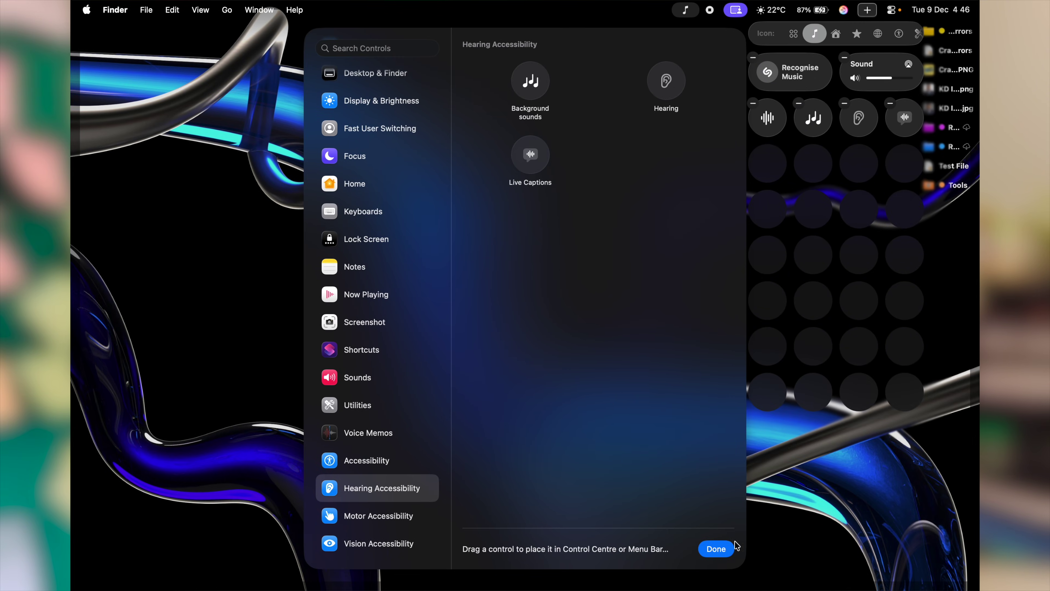
{"action": "left_click", "coordinate": [714, 549]}
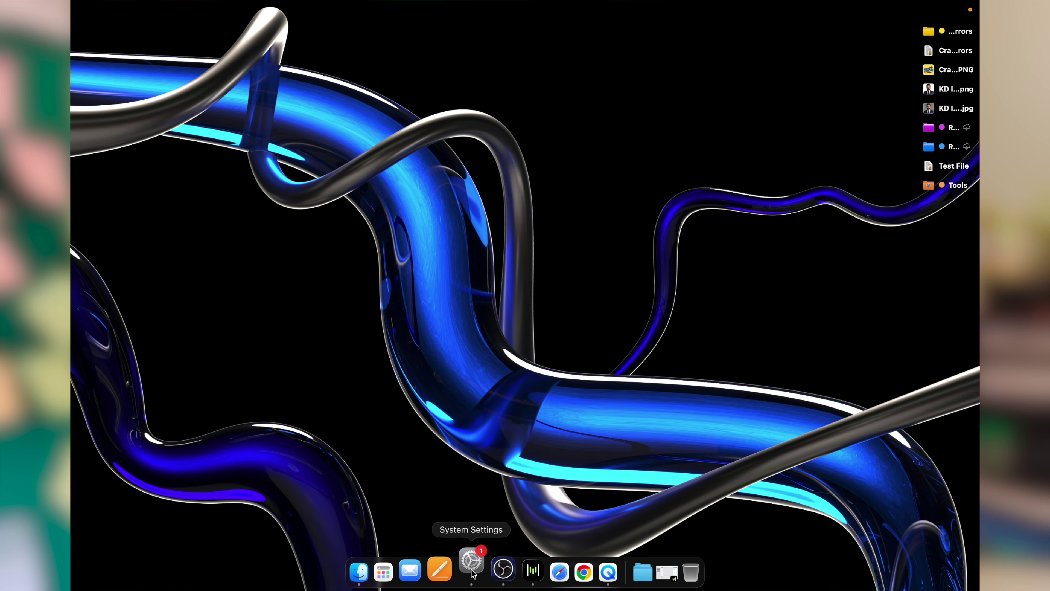
{"action": "left_click", "coordinate": [471, 571]}
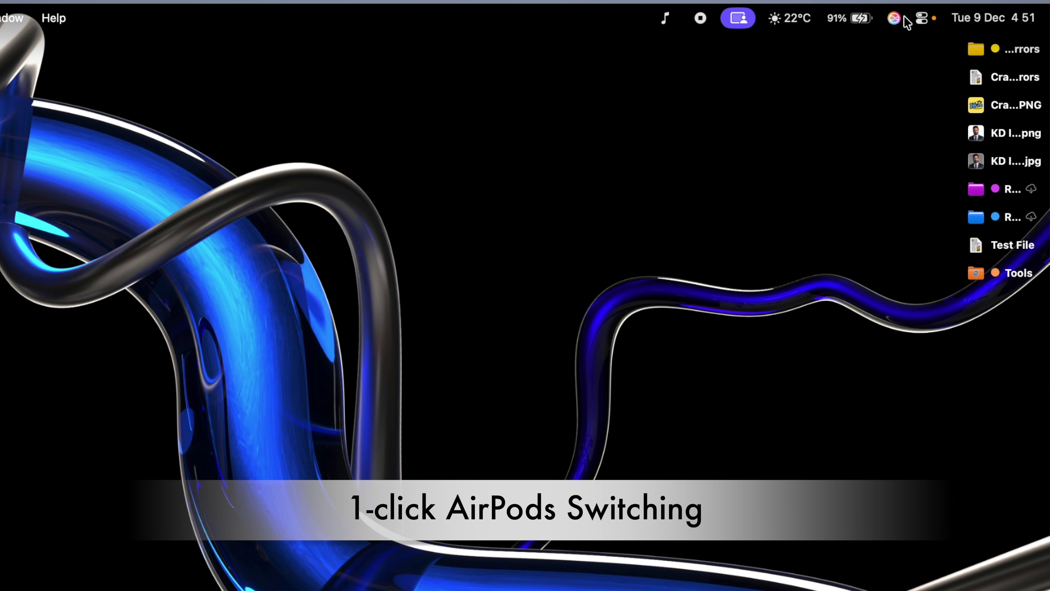
- Connect the nearby AirPods Pro from Bluetooth Settings, reached through Control Centre's Bluetooth options
{"action": "left_click", "coordinate": [922, 20]}
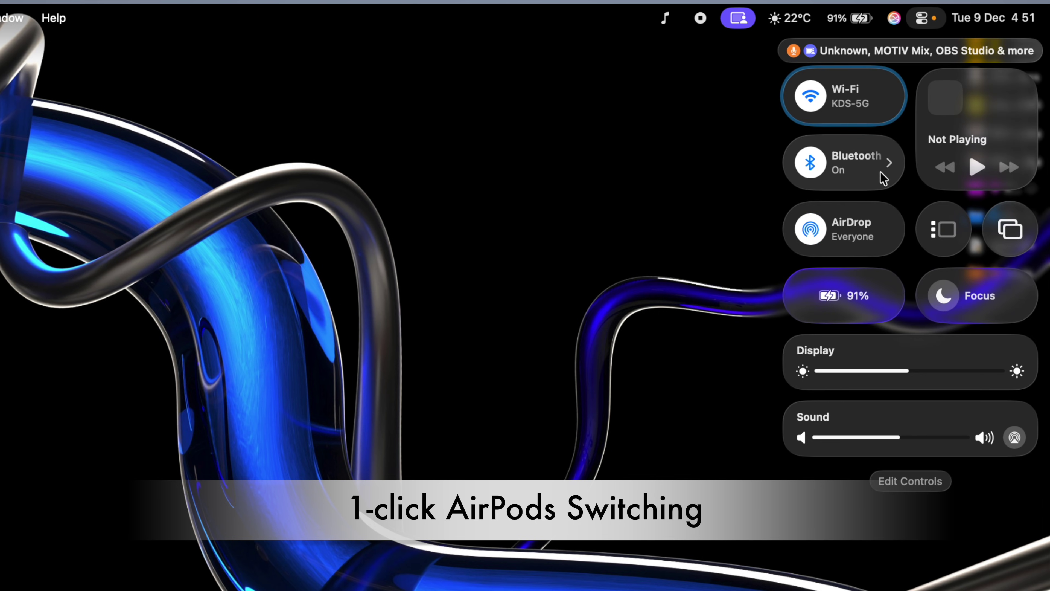
{"action": "left_click", "coordinate": [889, 165]}
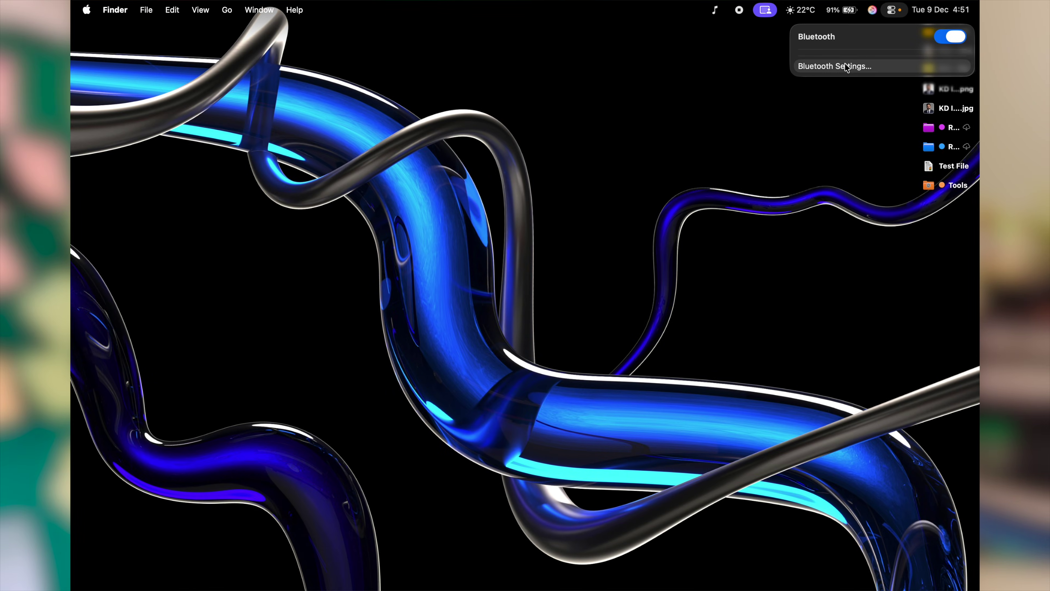
{"action": "left_click", "coordinate": [845, 67]}
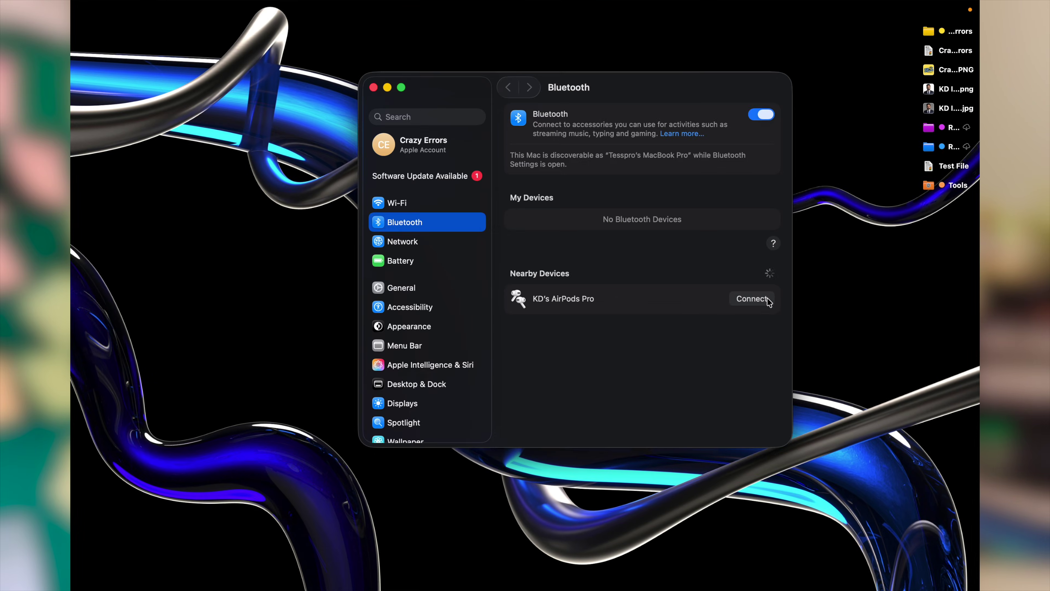
{"action": "left_click", "coordinate": [612, 307]}
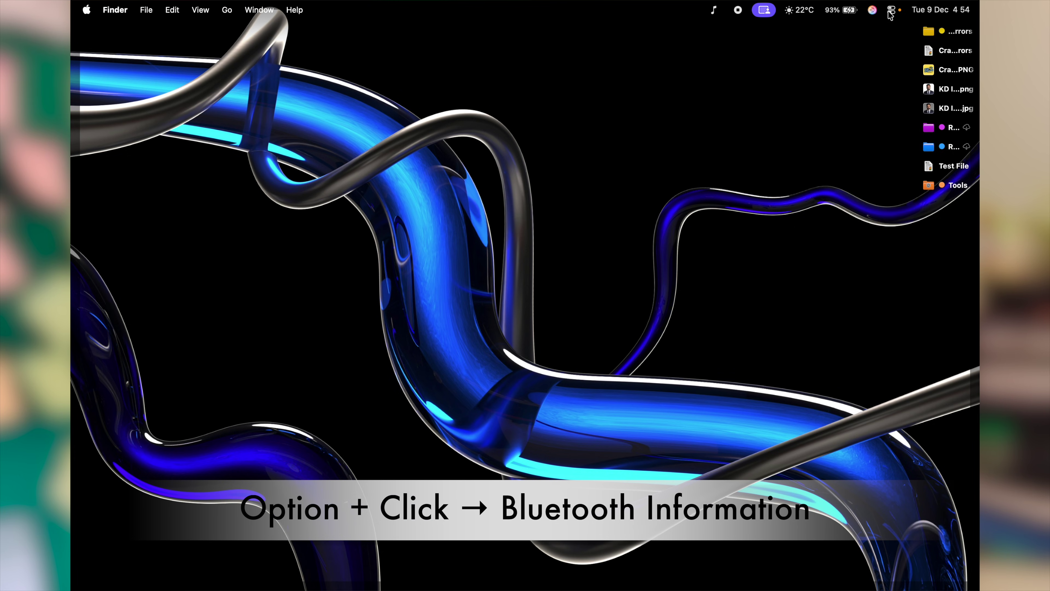
- Show detailed Bluetooth info, then view the menu-bar Weather forecast for New York, California, Paris and ACT
{"action": "left_click", "coordinate": [890, 10]}
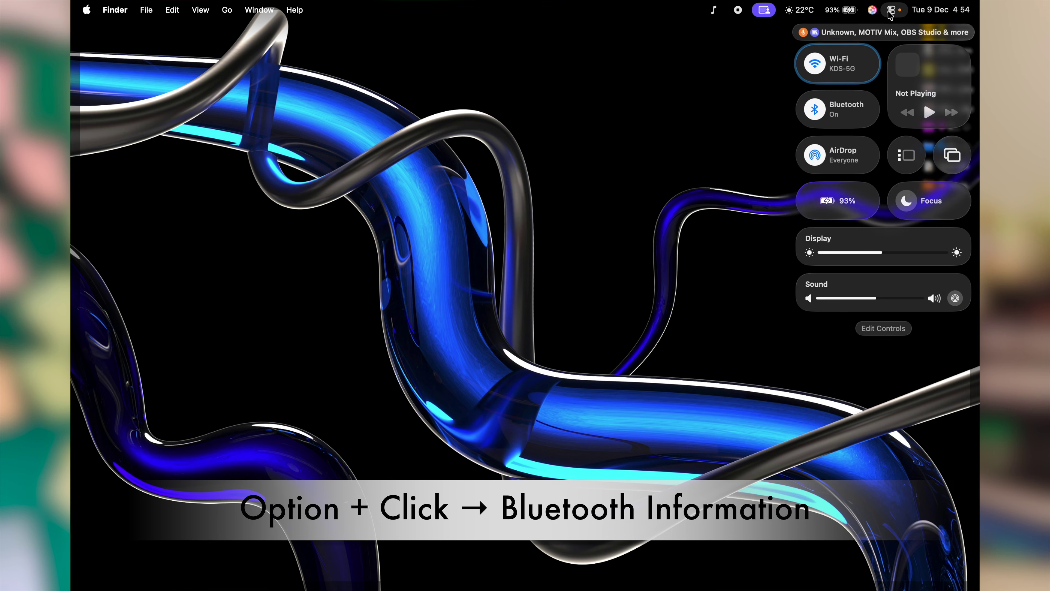
{"action": "left_click", "coordinate": [838, 111], "text": "alt"}
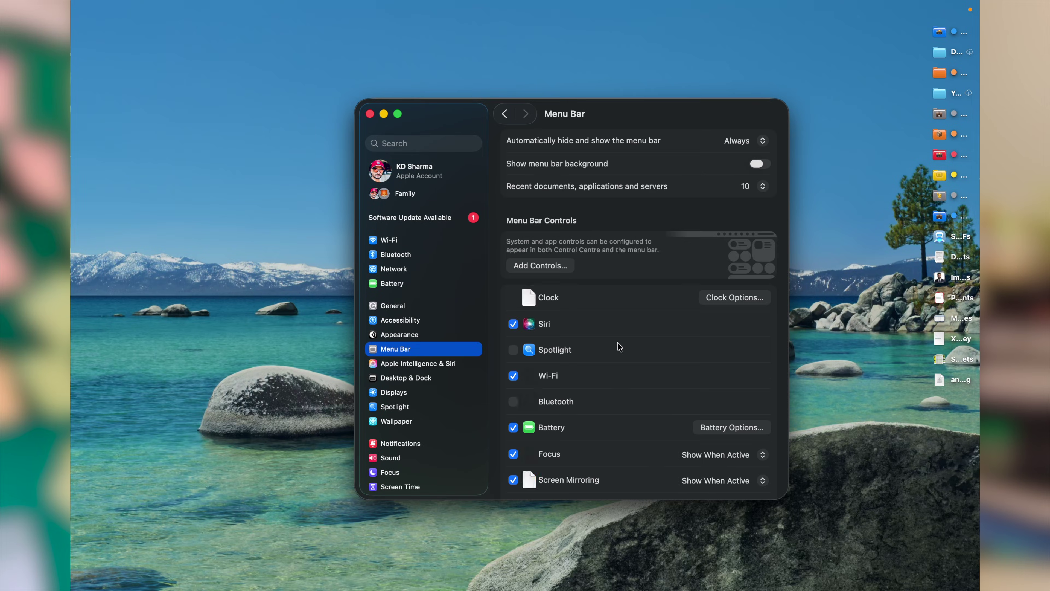
{"action": "scroll", "coordinate": [619, 347], "scroll_direction": "down", "scroll_amount": 5}
{"action": "scroll", "coordinate": [619, 347], "scroll_direction": "down", "scroll_amount": 3}
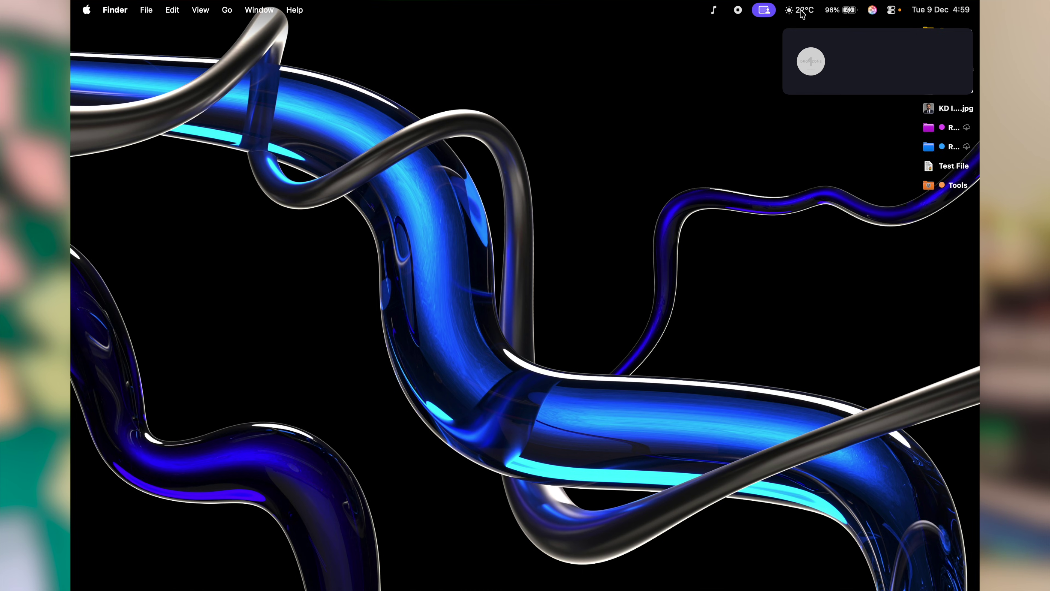
{"action": "left_click", "coordinate": [800, 10]}
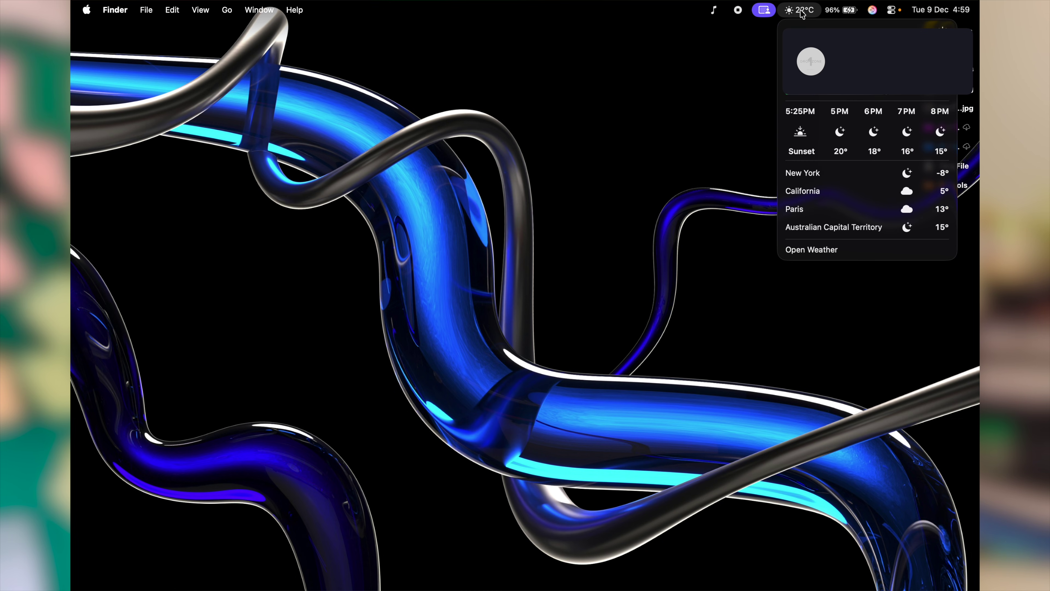
- In the full Weather app, search for Washington, DC and add it to the saved cities
{"action": "left_click", "coordinate": [826, 251]}
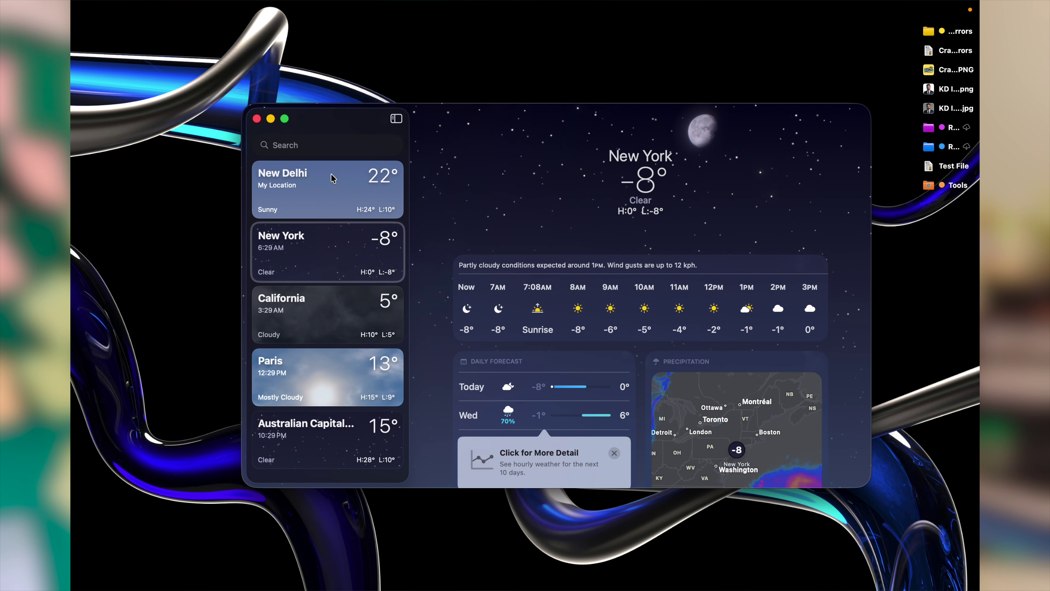
{"action": "type", "text": "Washington, DC"}
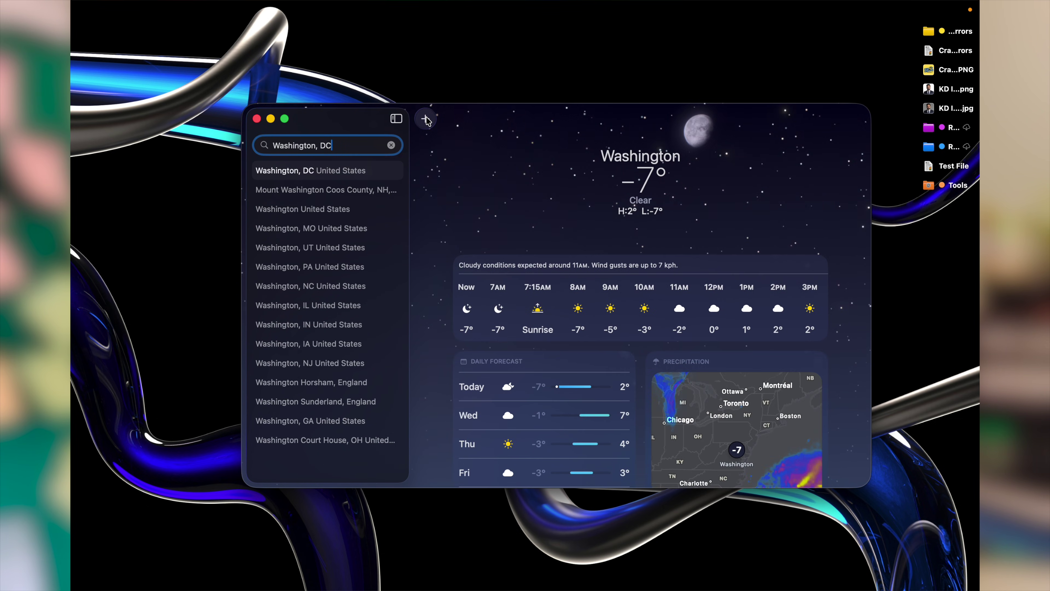
{"action": "left_click", "coordinate": [425, 120]}
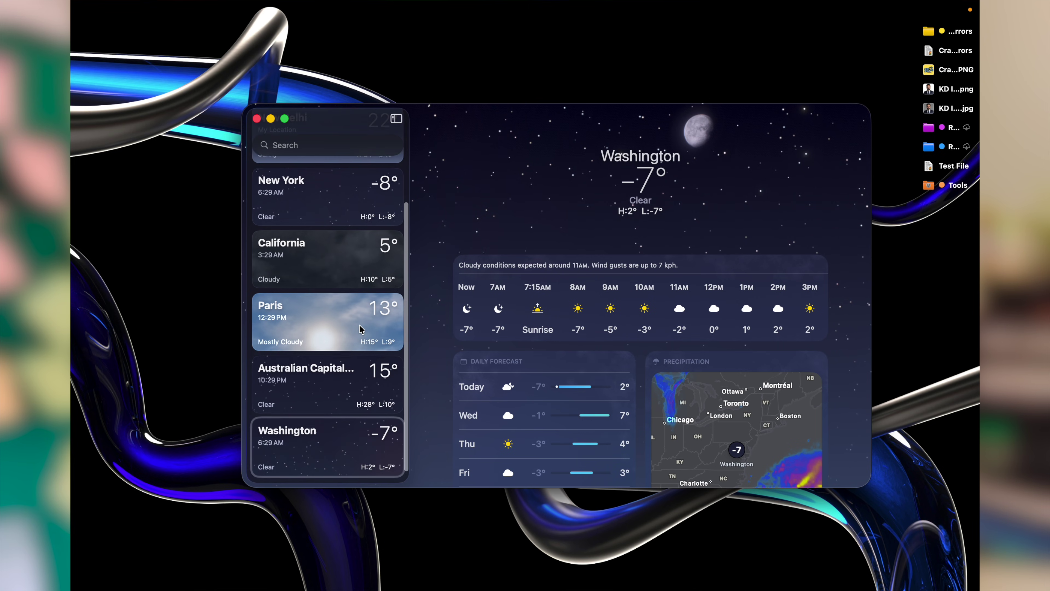
- Move up the saved city list to show New York's forecast
{"action": "key", "text": "Up"}
{"action": "key", "text": "Up"}
{"action": "key", "text": "Up"}
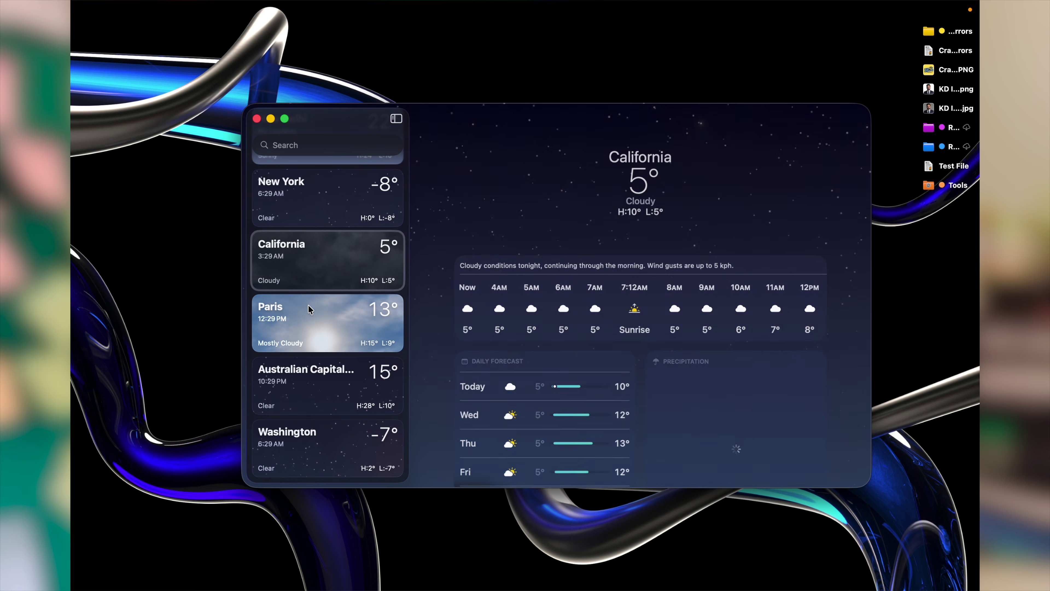
{"action": "key", "text": "Up"}
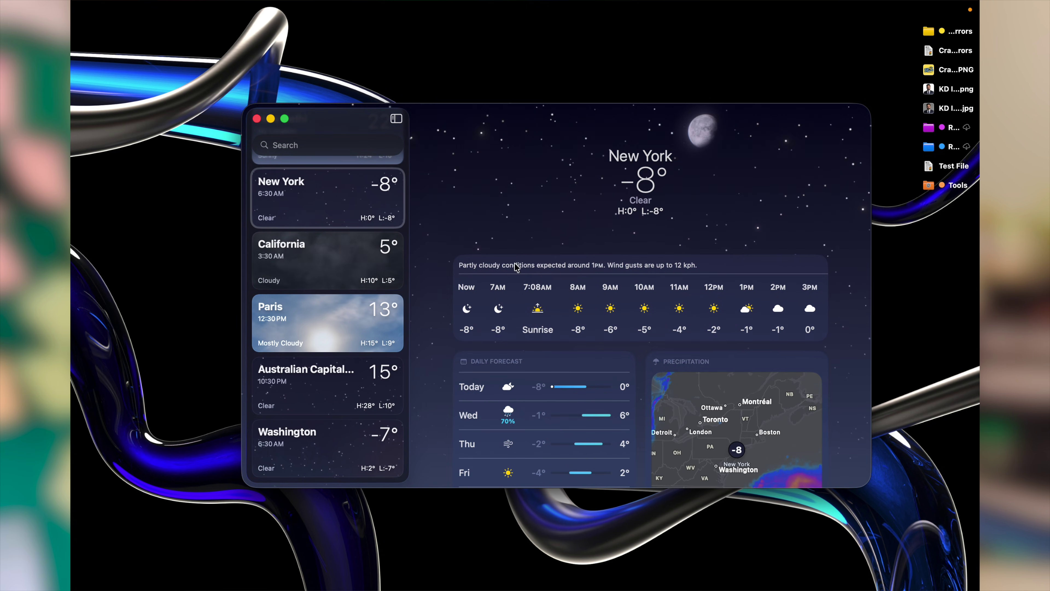
{"action": "scroll", "coordinate": [613, 310], "scroll_direction": "down", "scroll_amount": 5}
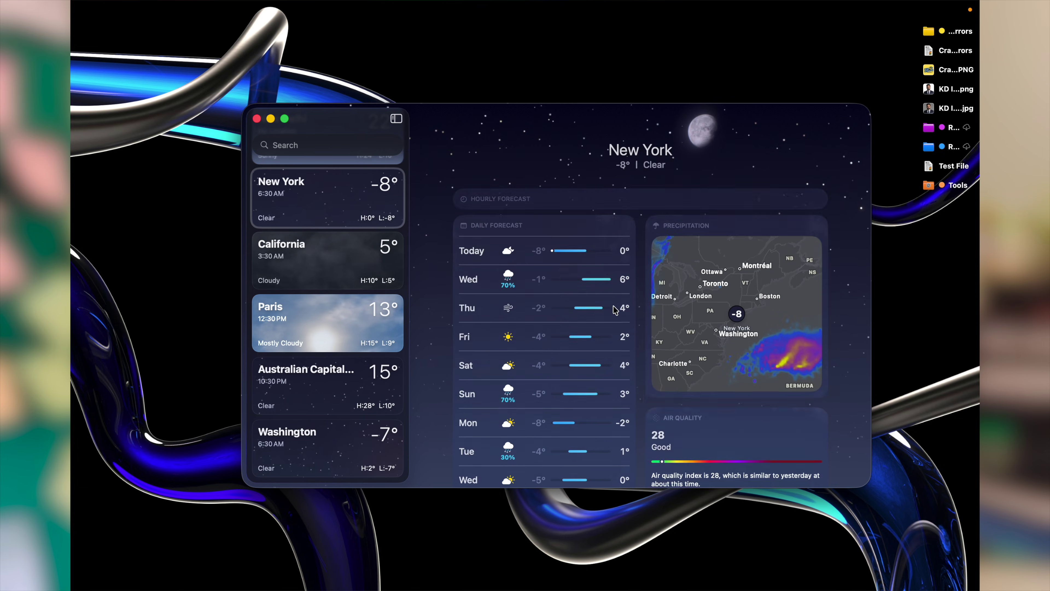